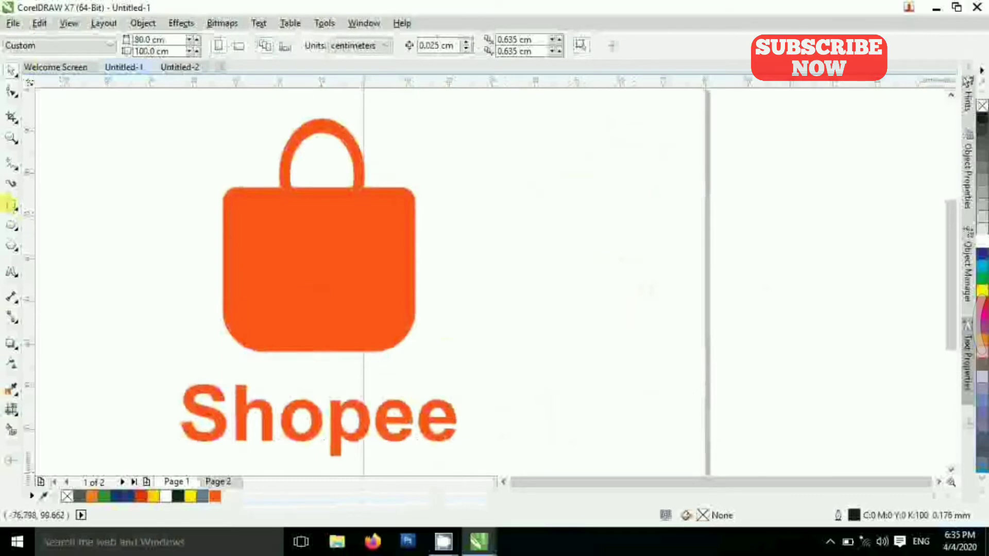
# - Draw a square about 38.3 cm wide beside the reference bag and move it over the orange bag body
pyautogui.moveTo(452, 190)
pyautogui.mouseDown()
pyautogui.moveTo(594, 343)
pyautogui.moveTo(586, 352)
pyautogui.mouseUp()
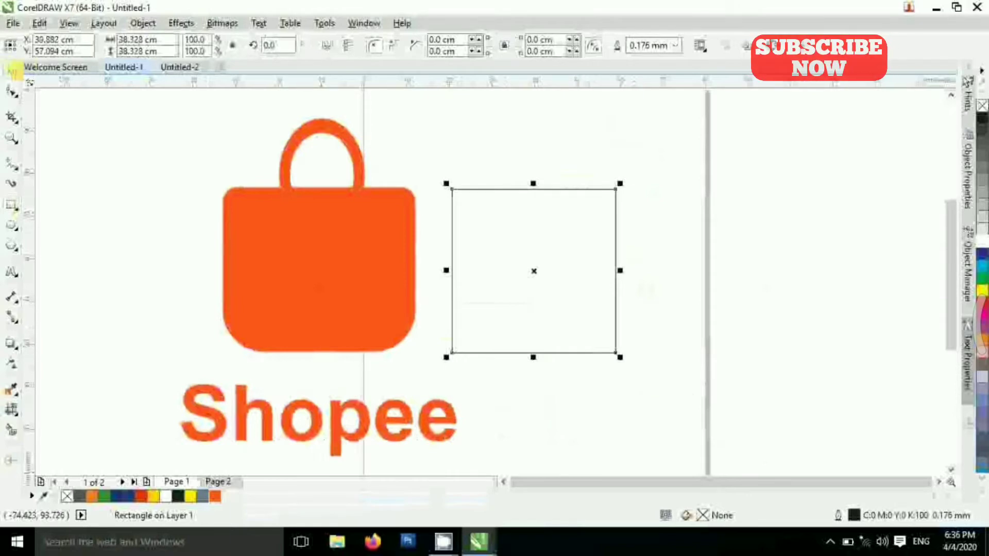
pyautogui.click(13, 71)
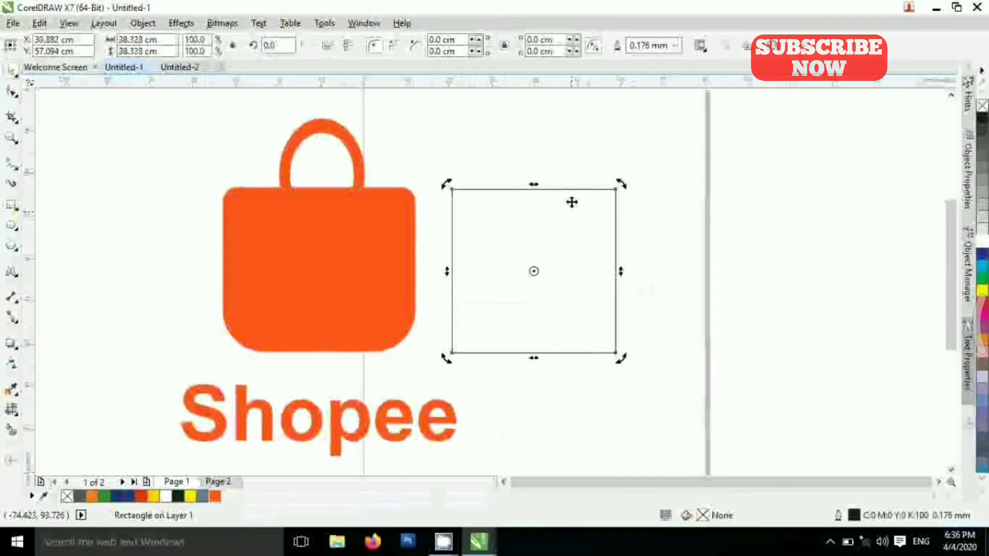
pyautogui.moveTo(570, 201); pyautogui.dragTo(339, 203)
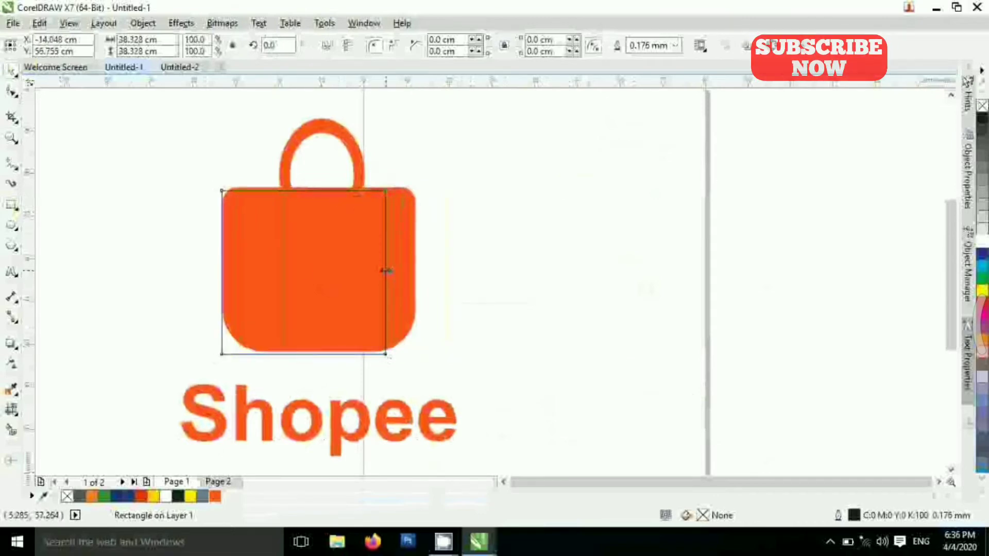
# - Resize the square to match the orange bag body's edges, about 45.1 cm wide and 38.5 cm high
pyautogui.moveTo(386, 270); pyautogui.dragTo(415, 264)
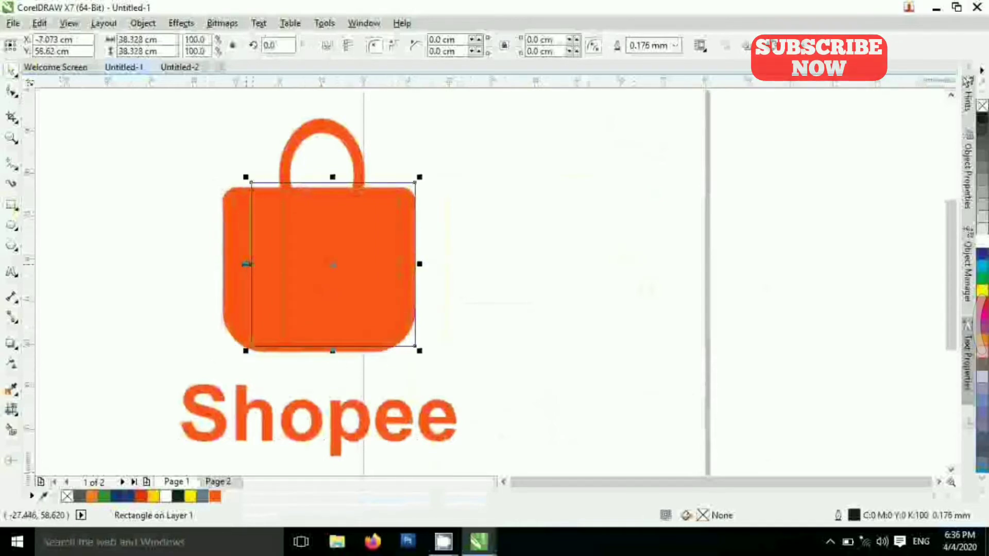
pyautogui.moveTo(247, 264); pyautogui.dragTo(217, 265)
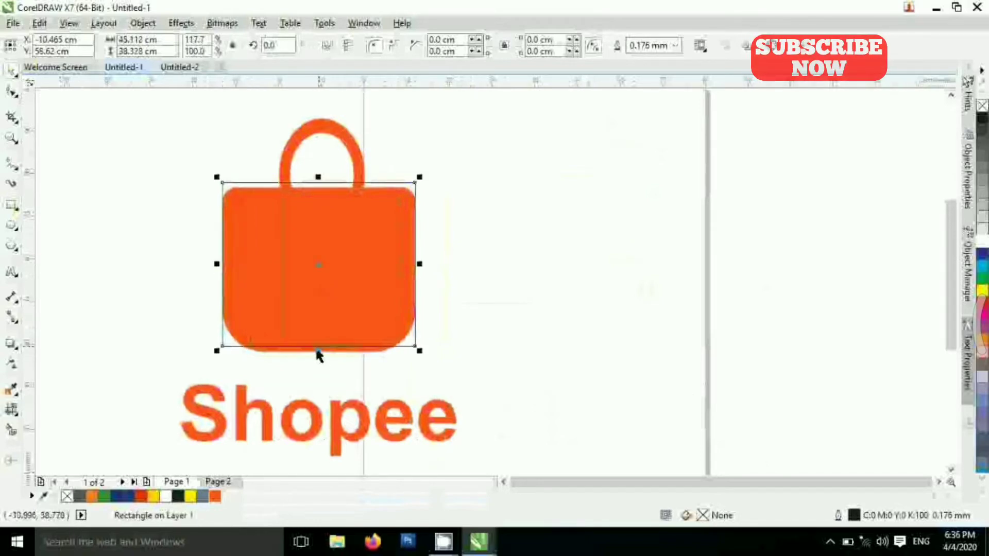
pyautogui.moveTo(318, 352); pyautogui.dragTo(318, 353)
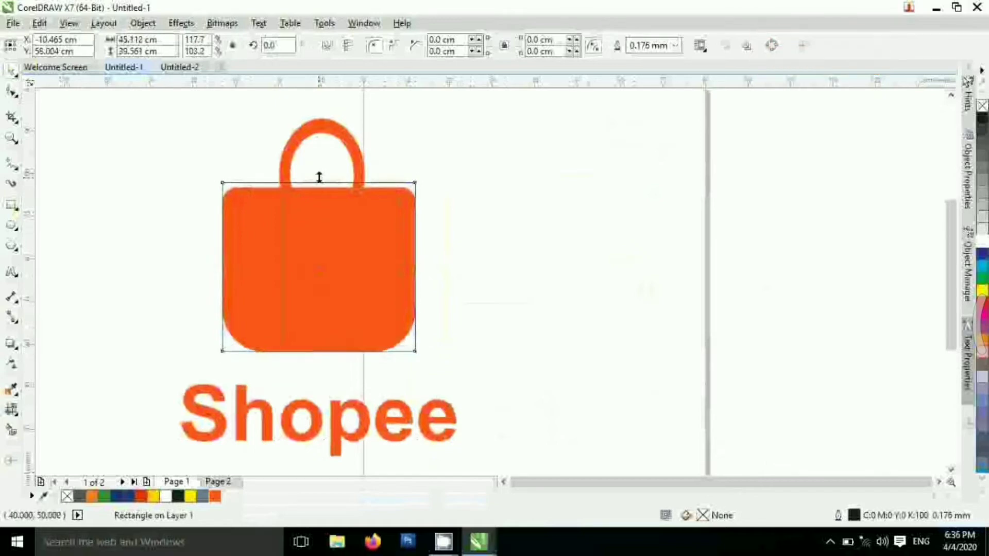
pyautogui.moveTo(318, 177); pyautogui.dragTo(318, 181)
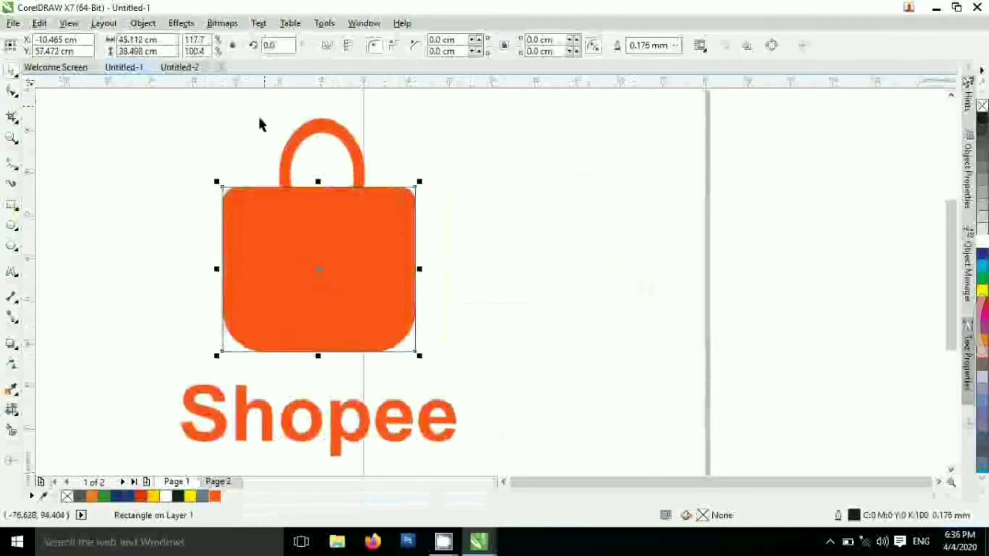
# - Round the rectangle's two upper corners to a radius of about 3.2 cm, matching the reference bag
pyautogui.click(13, 93)
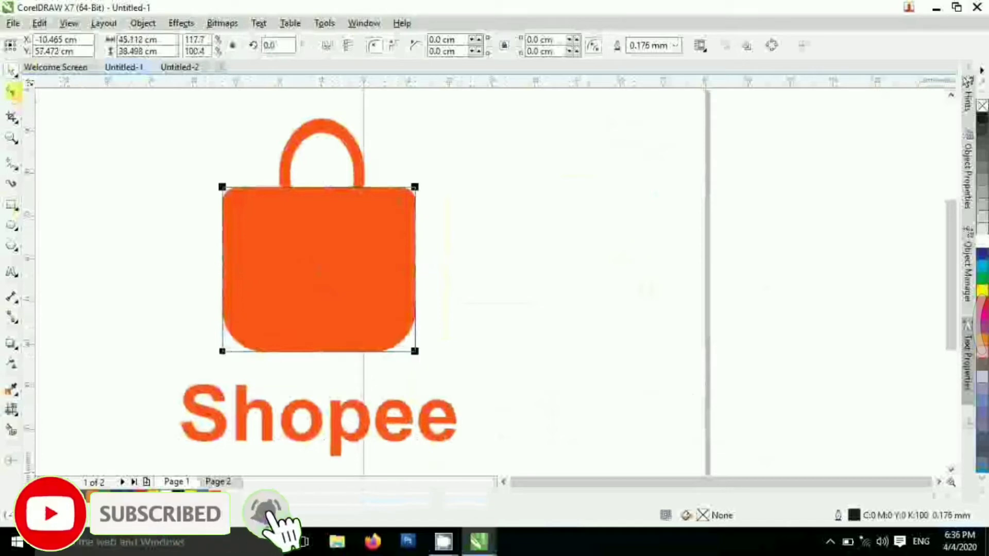
pyautogui.click(222, 188)
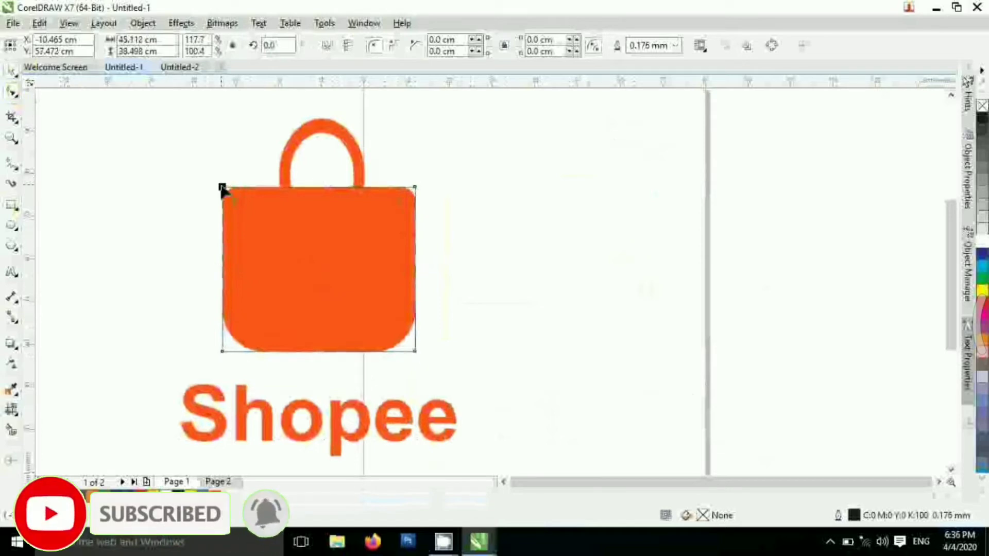
pyautogui.click(415, 189)
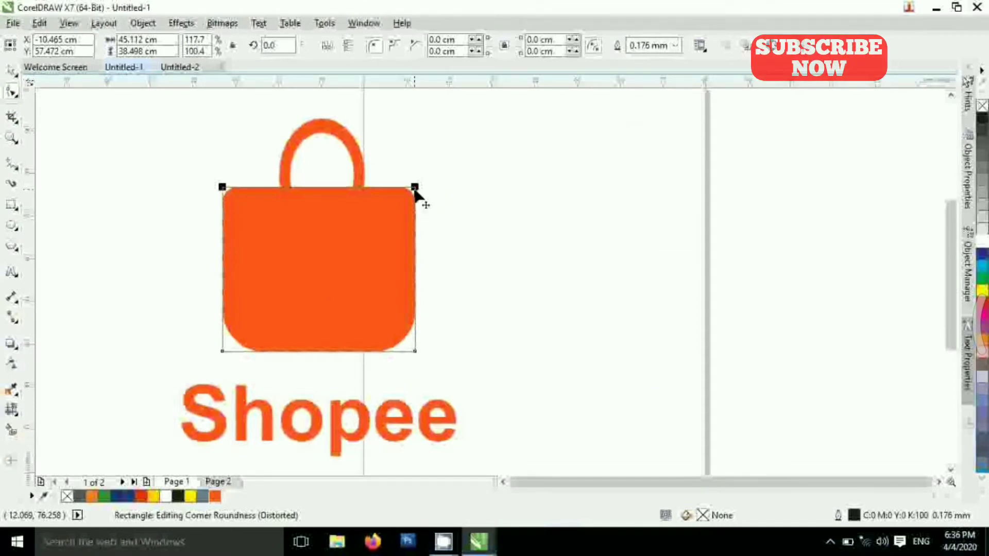
pyautogui.moveTo(415, 189); pyautogui.dragTo(402, 189)
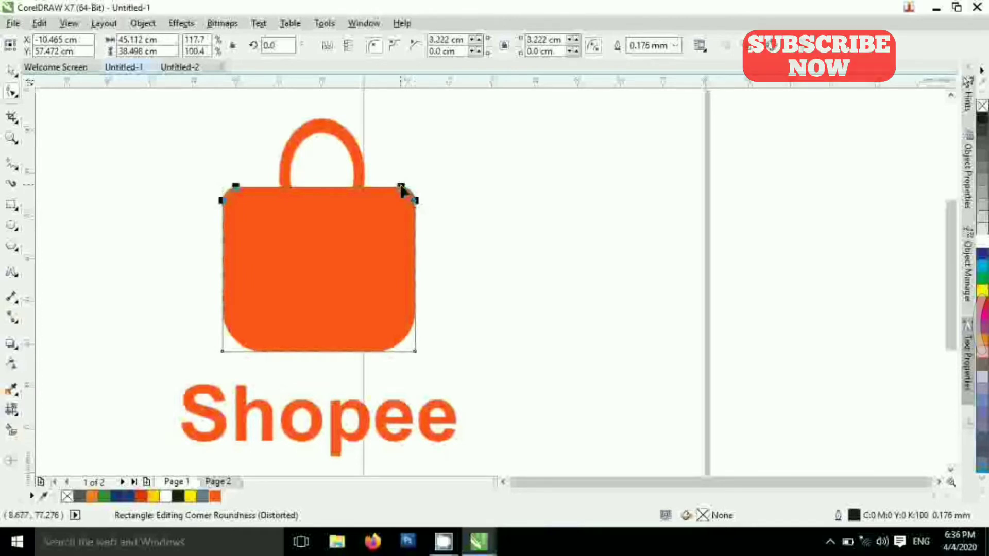
# - Round the rectangle's two lower corners to a radius of about 10.2 cm, following the reference bag's curves
pyautogui.click(414, 352)
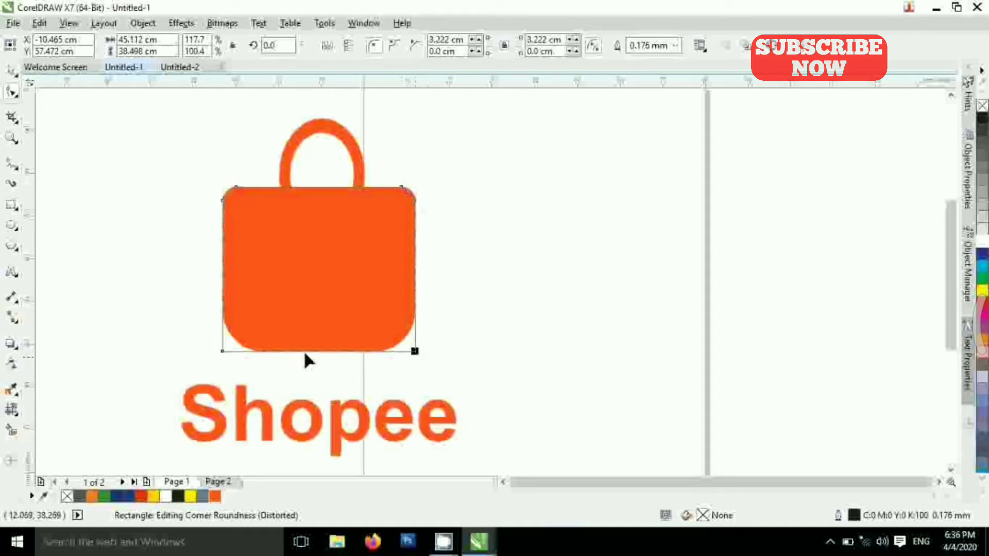
pyautogui.keyDown('shift'); pyautogui.click(222, 351); pyautogui.keyUp('shift')
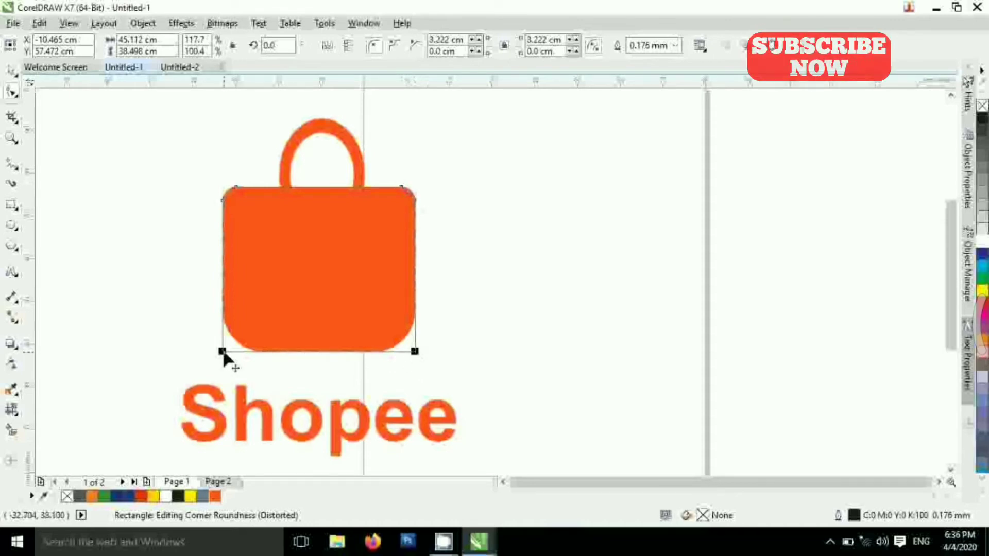
pyautogui.moveTo(216, 344); pyautogui.dragTo(215, 310)
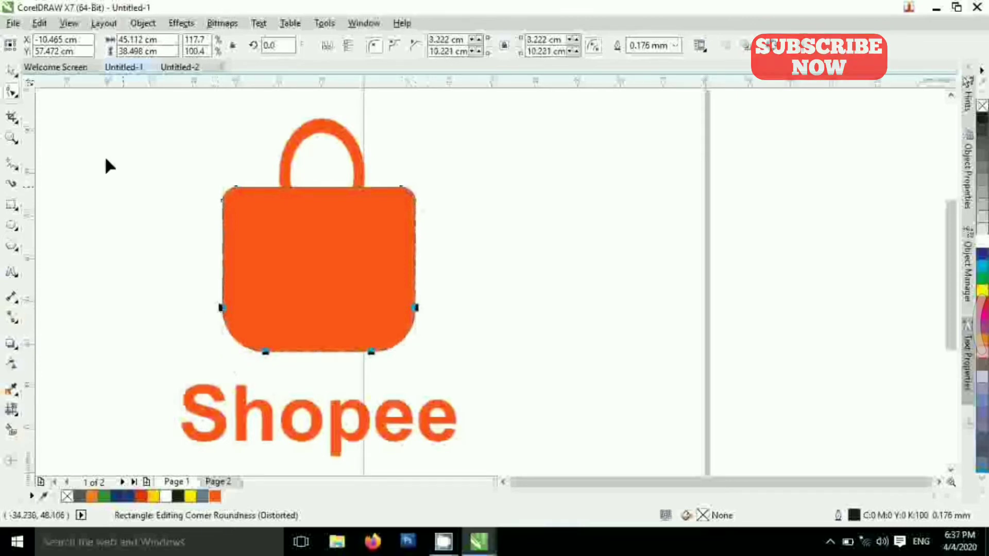
pyautogui.click(12, 70)
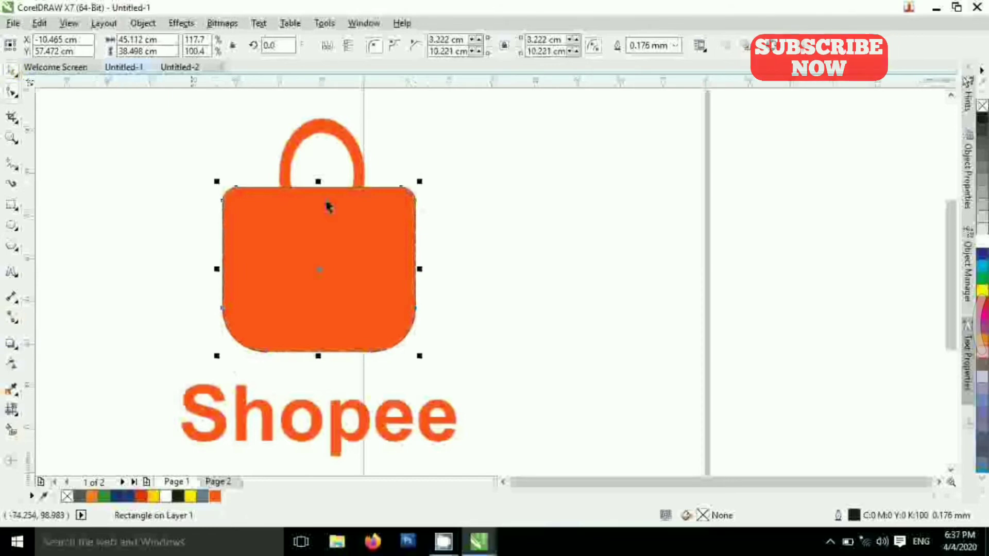
# - Draw an ellipse about 20.4 by 24.8 cm over the bag handle and center it horizontally on the body outline
pyautogui.click(12, 225)
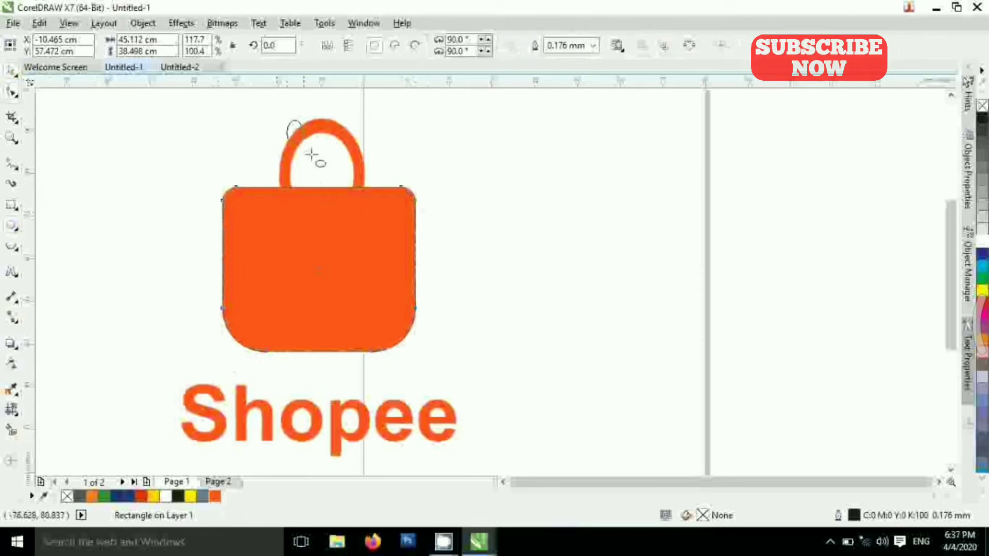
pyautogui.moveTo(312, 155); pyautogui.dragTo(376, 226)
pyautogui.click(12, 70)
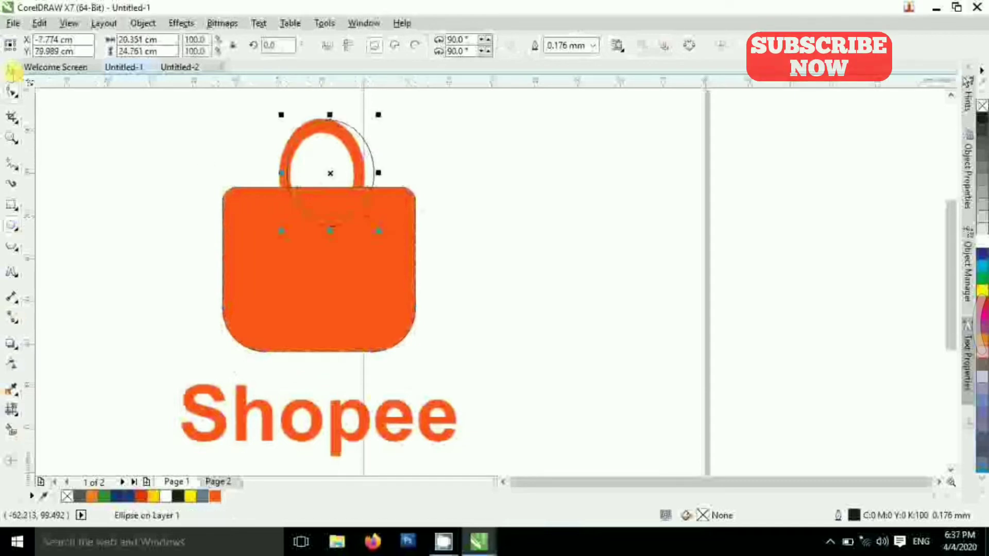
pyautogui.keyDown('shift'); pyautogui.click(336, 262); pyautogui.keyUp('shift')
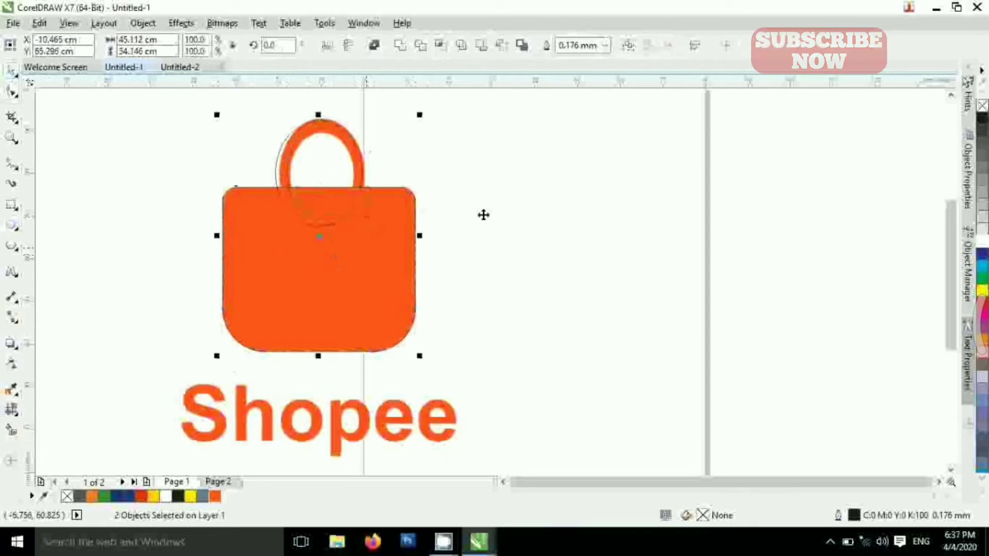
pyautogui.click(505, 205)
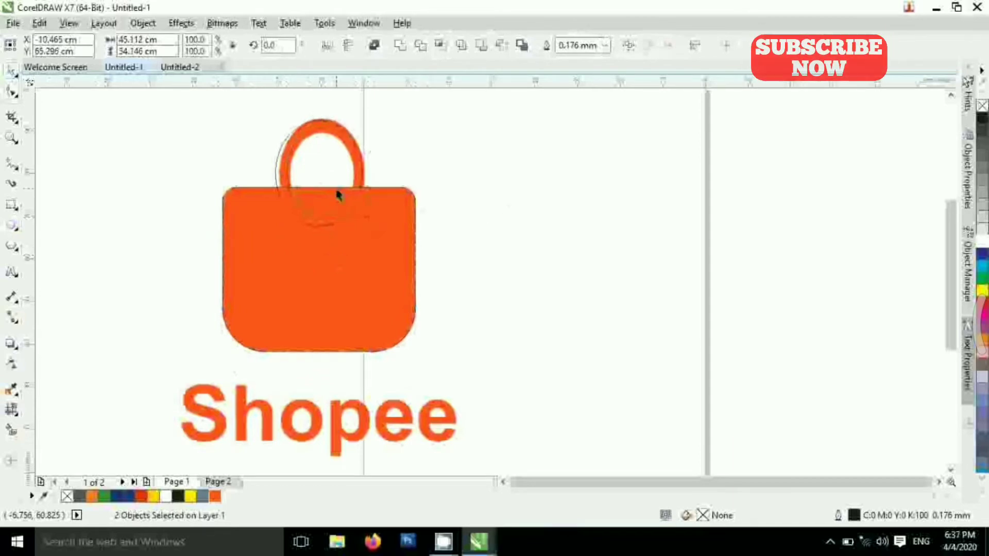
# - Create a concentric copy of the handle ellipse scaled to about 76.4%, fitting the handle's inner edge
pyautogui.click(326, 170)
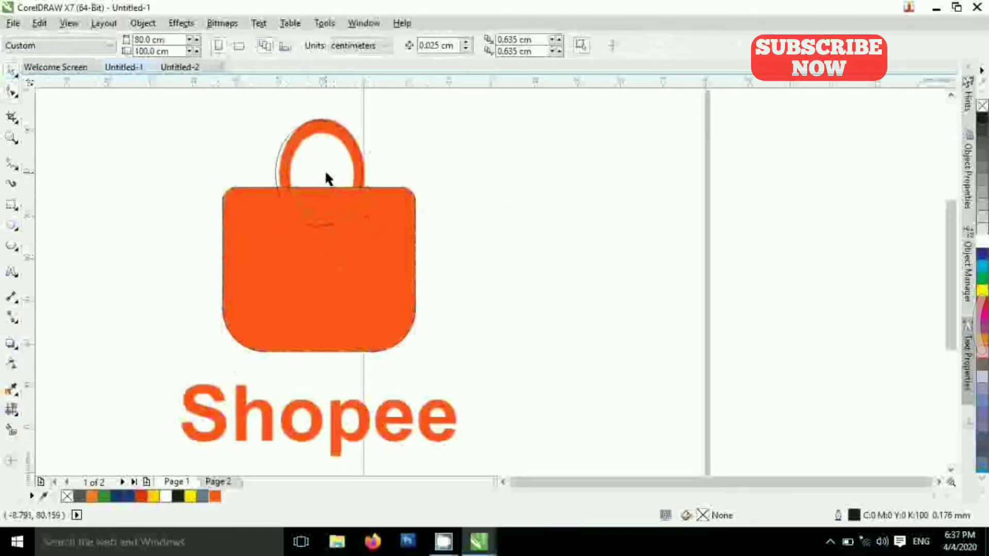
pyautogui.click(326, 174)
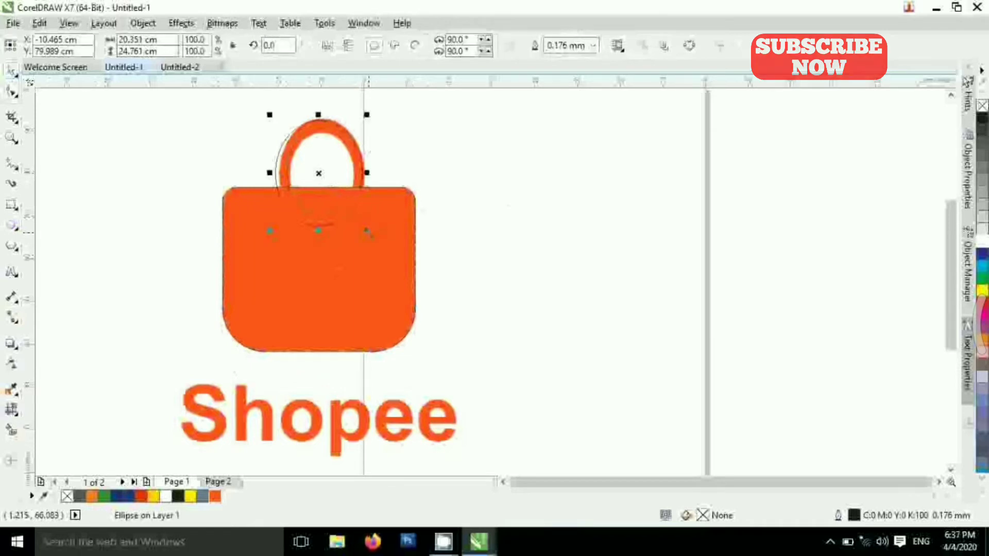
pyautogui.moveTo(367, 231)
pyautogui.mouseDown()
pyautogui.moveTo(354, 221)
pyautogui.moveTo(360, 235)
pyautogui.mouseUp()
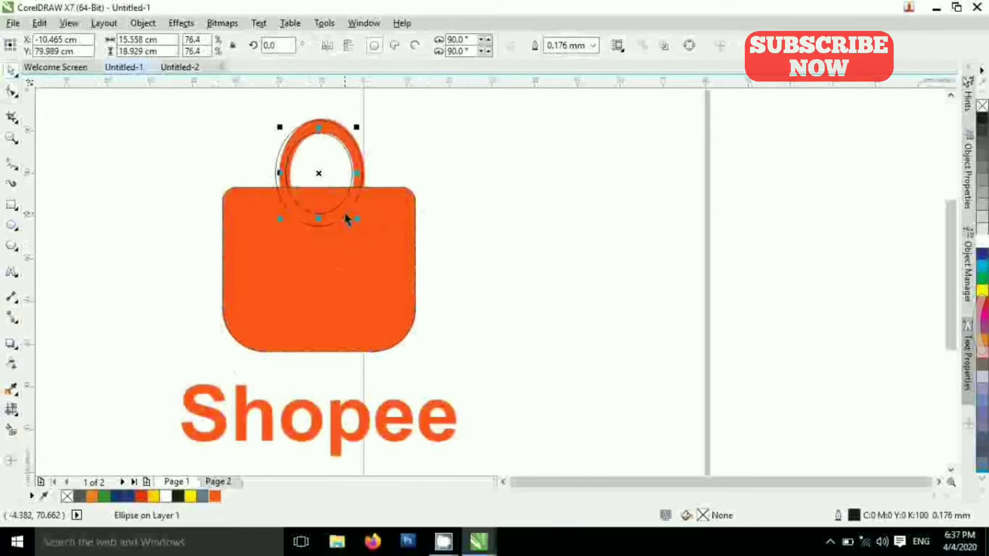
# - Trim the outer handle ellipse with the inner one, then delete the leftover inner ellipse
pyautogui.keyDown('shift'); pyautogui.click(346, 212); pyautogui.keyUp('shift')
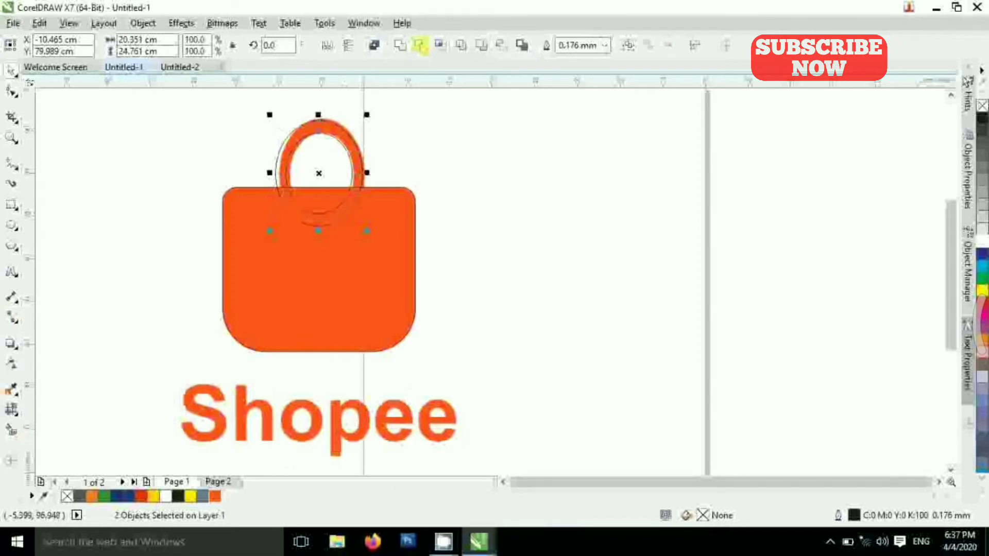
pyautogui.click(420, 45)
pyautogui.moveTo(329, 171); pyautogui.dragTo(442, 165)
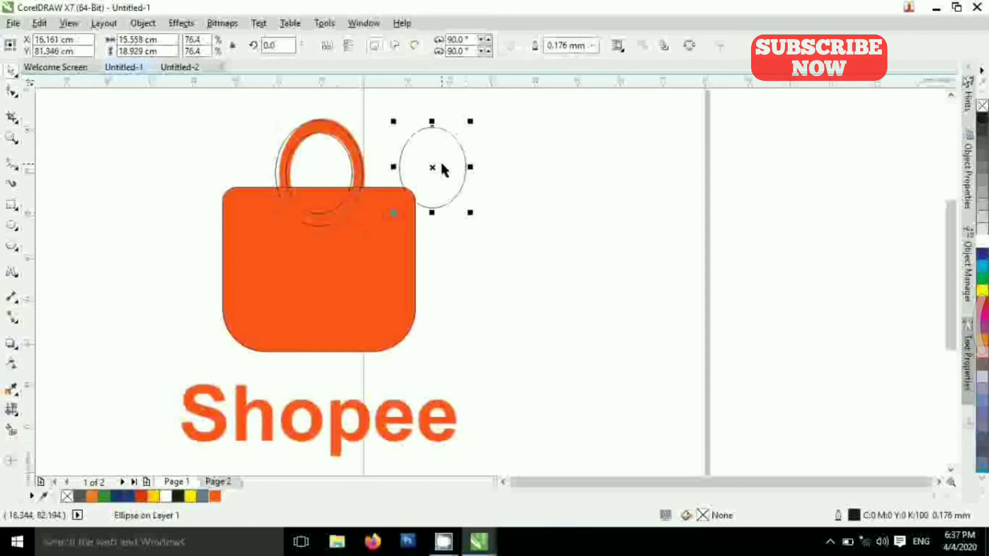
pyautogui.press('Delete')
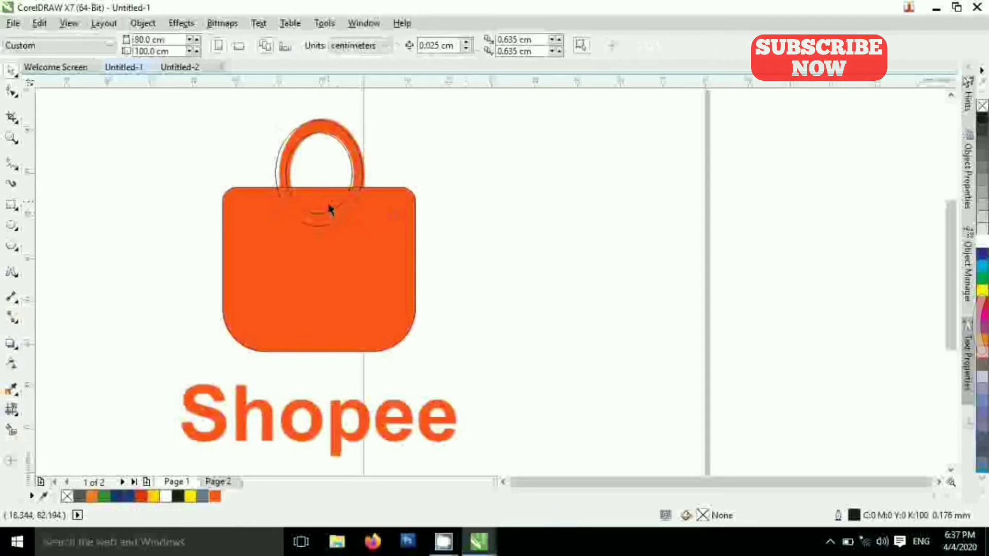
# - Move the handle ring straight down slightly so it overlaps more of the bag body outline
pyautogui.click(336, 216)
pyautogui.click(336, 216)
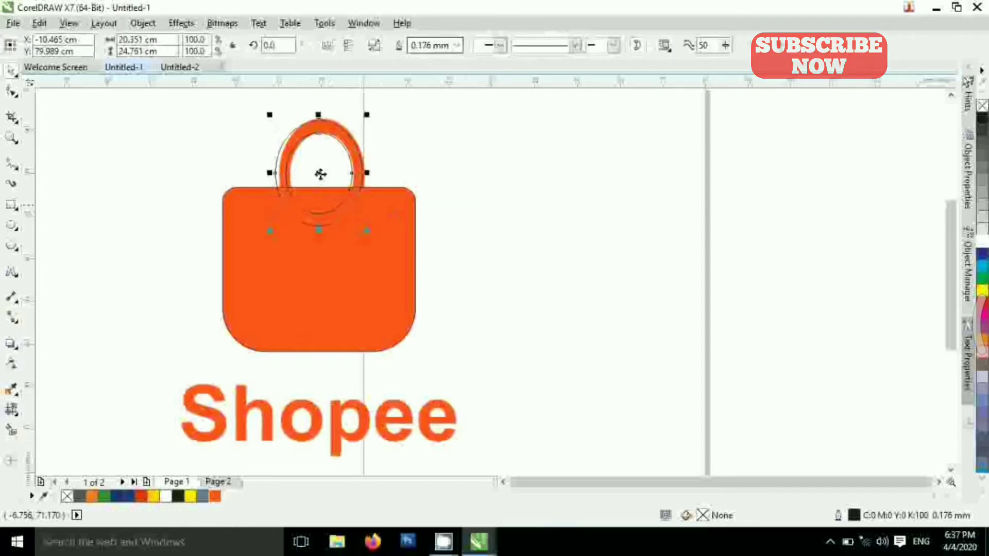
pyautogui.moveTo(321, 173); pyautogui.dragTo(325, 188)
# - Move the handle ring and body outline together to the empty area right of the reference bag
pyautogui.keyDown('shift'); pyautogui.click(365, 261); pyautogui.keyUp('shift')
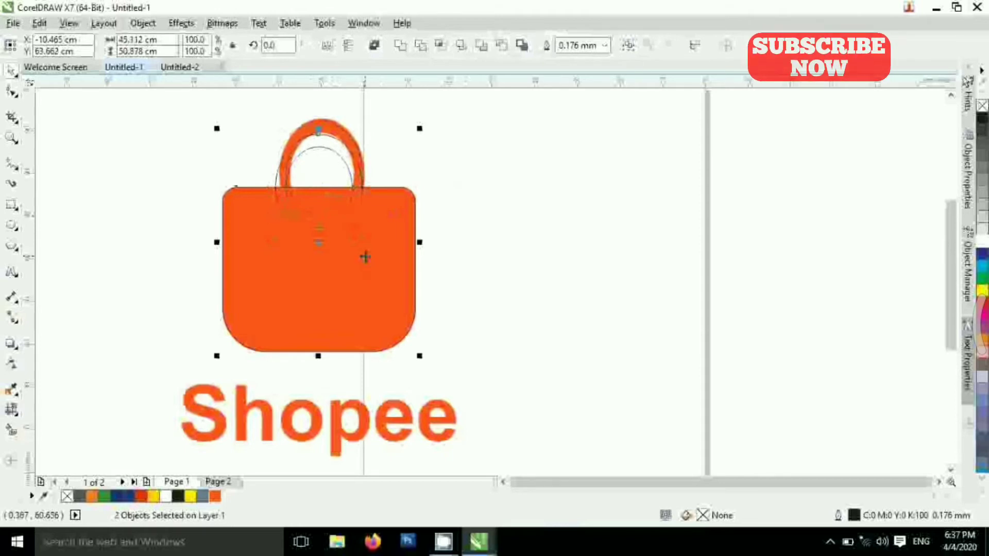
pyautogui.moveTo(369, 256); pyautogui.dragTo(592, 249)
pyautogui.click(711, 167)
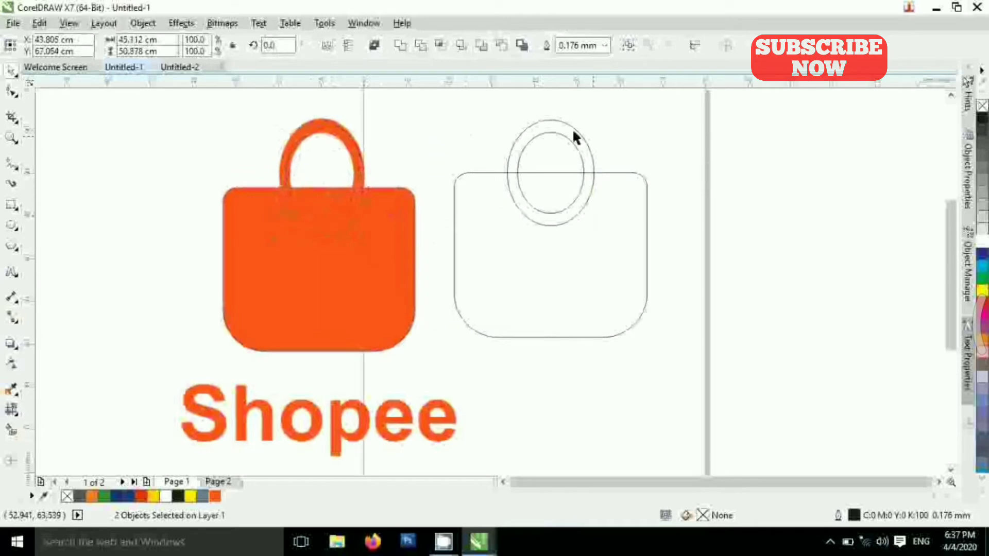
# - Weld the handle ring and the bag body outline into a single shape
pyautogui.click(573, 129)
pyautogui.keyDown('shift'); pyautogui.click(601, 241); pyautogui.keyUp('shift')
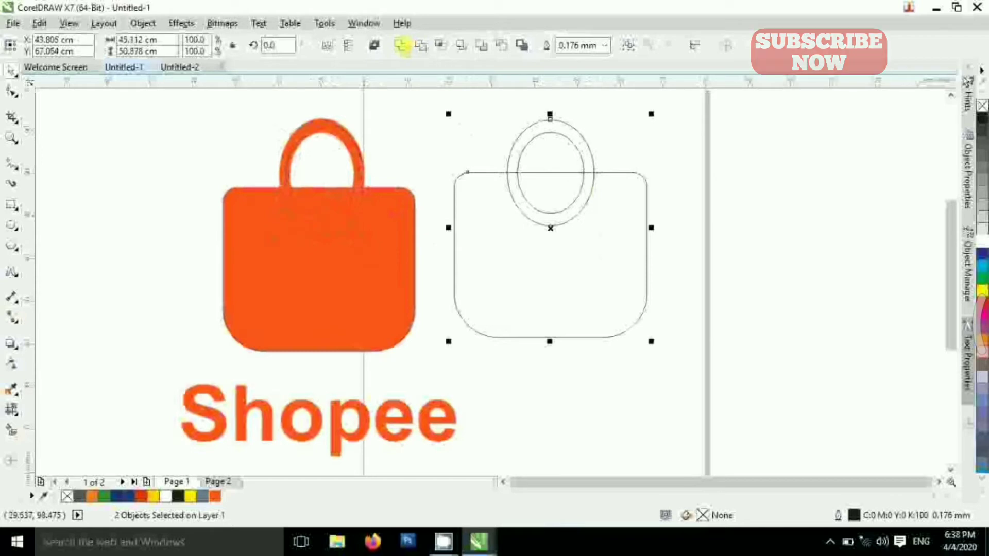
pyautogui.click(401, 45)
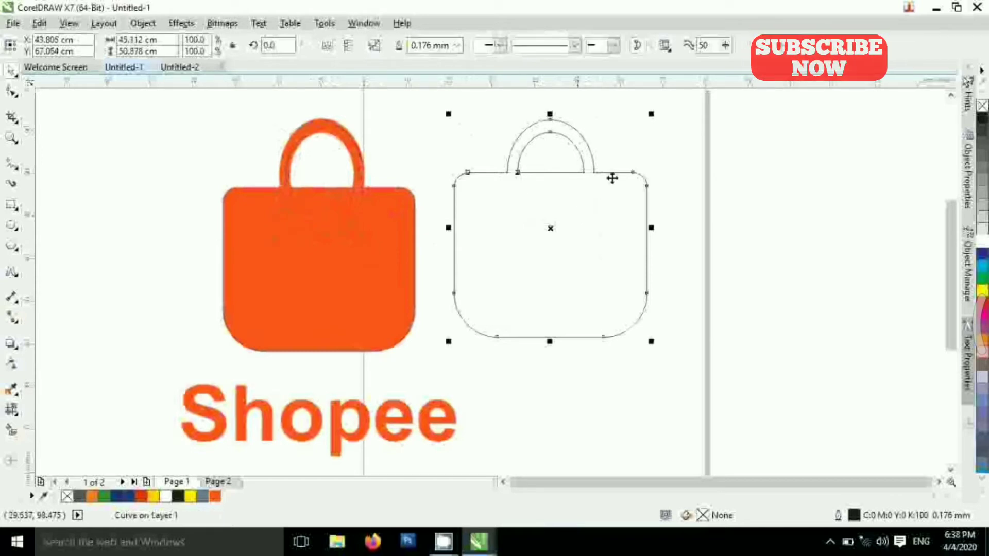
pyautogui.click(699, 196)
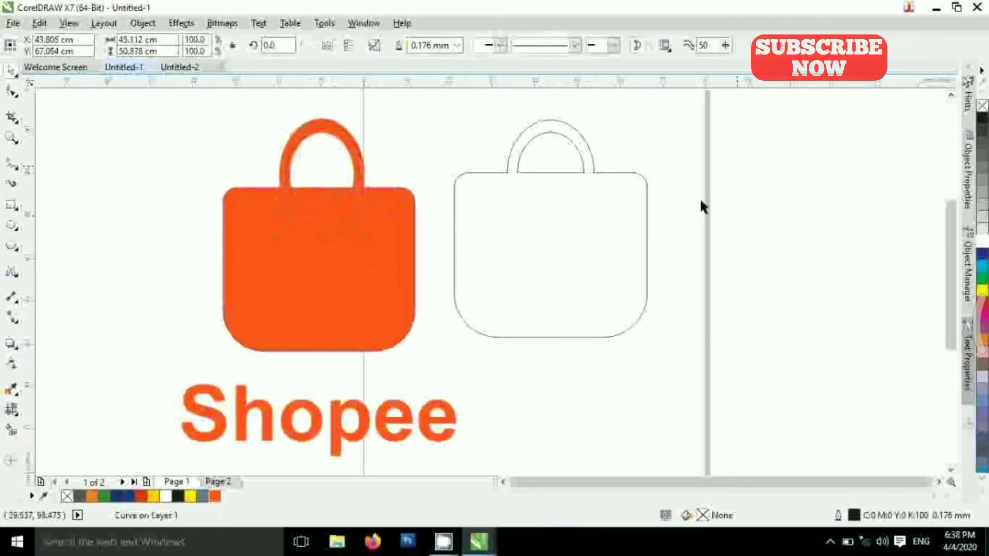
# - Sample the orange from the reference bag with the Color Eyedropper and fill the welded bag outline with it
pyautogui.click(17, 245)
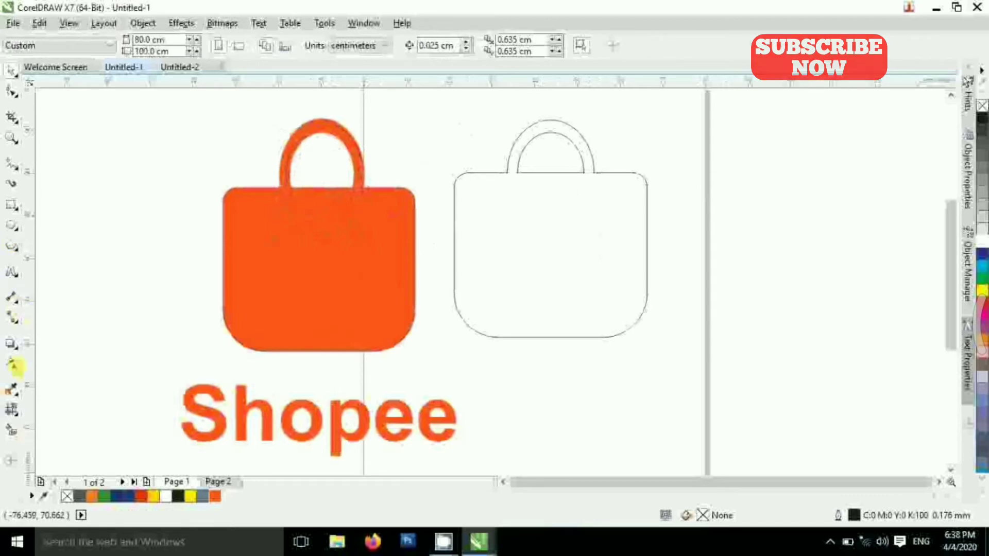
pyautogui.click(11, 390)
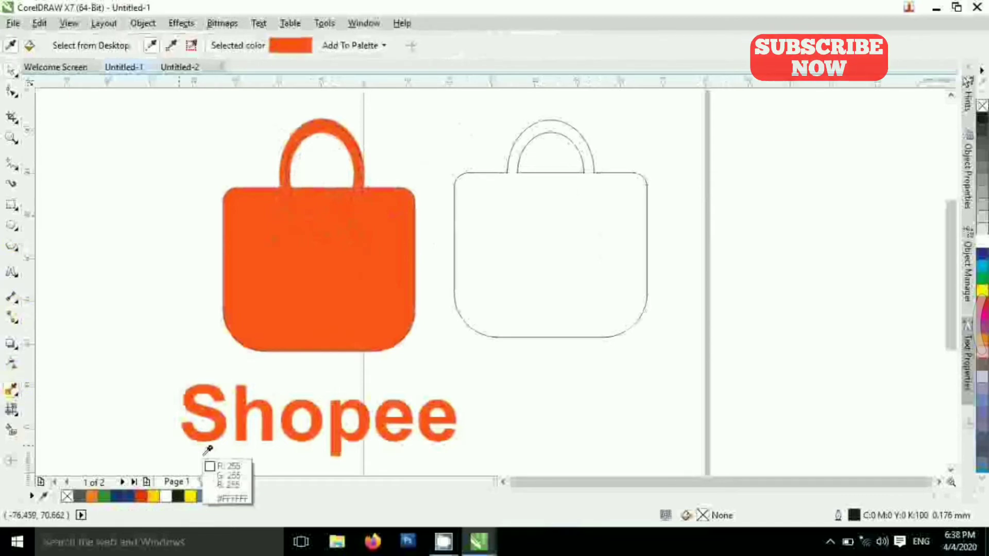
pyautogui.click(347, 233)
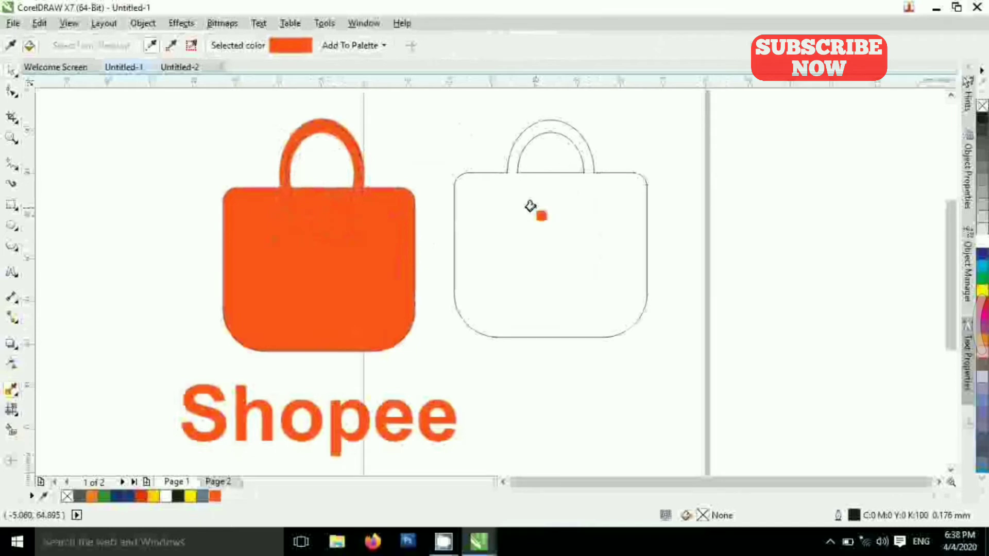
pyautogui.click(530, 206)
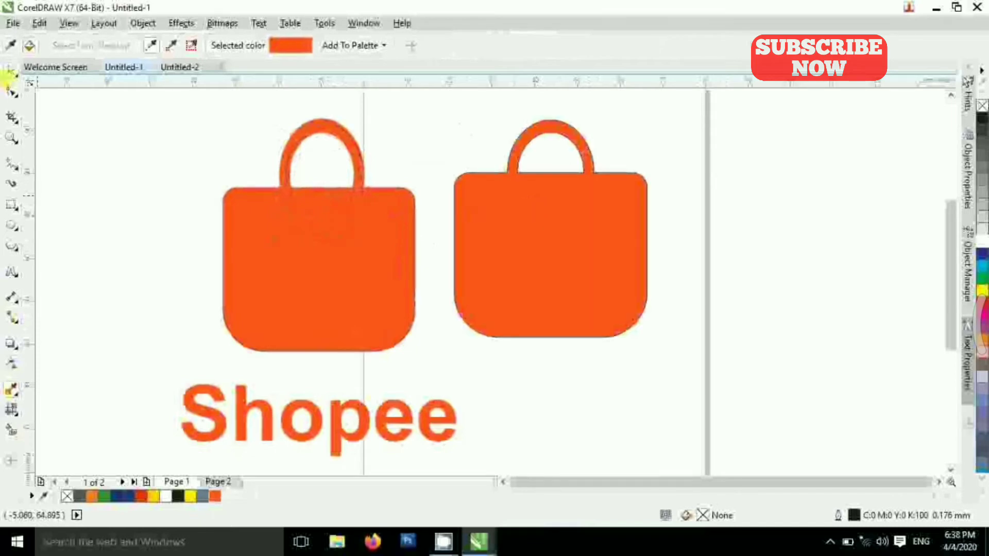
# - Add a capital "S" as 24 pt Arial artistic text in the gap between the two bags
pyautogui.click(11, 71)
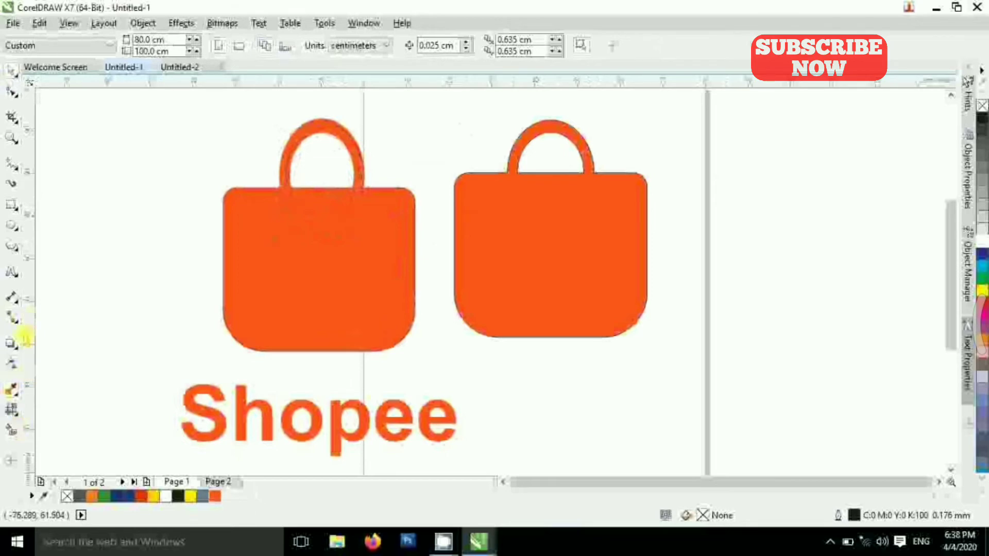
pyautogui.click(11, 272)
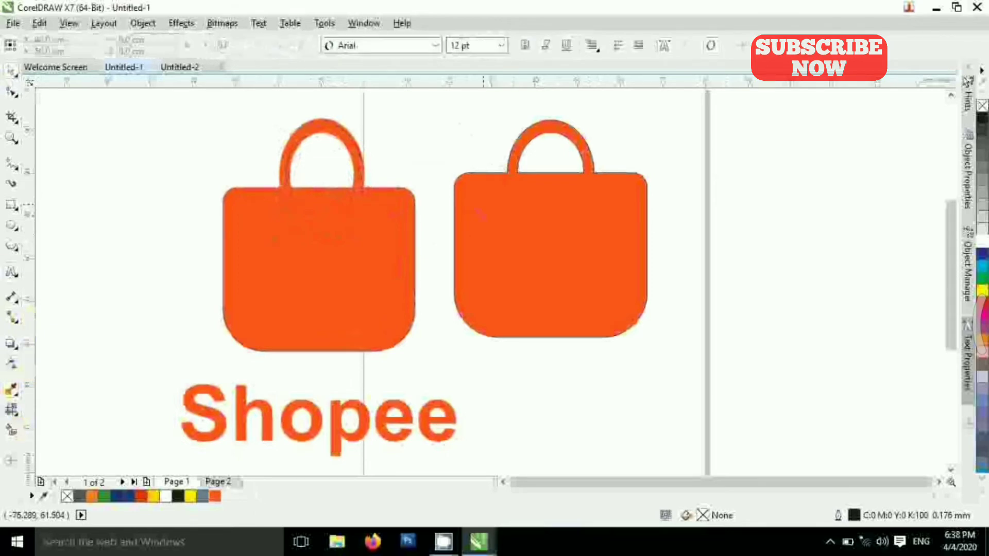
pyautogui.click(480, 237)
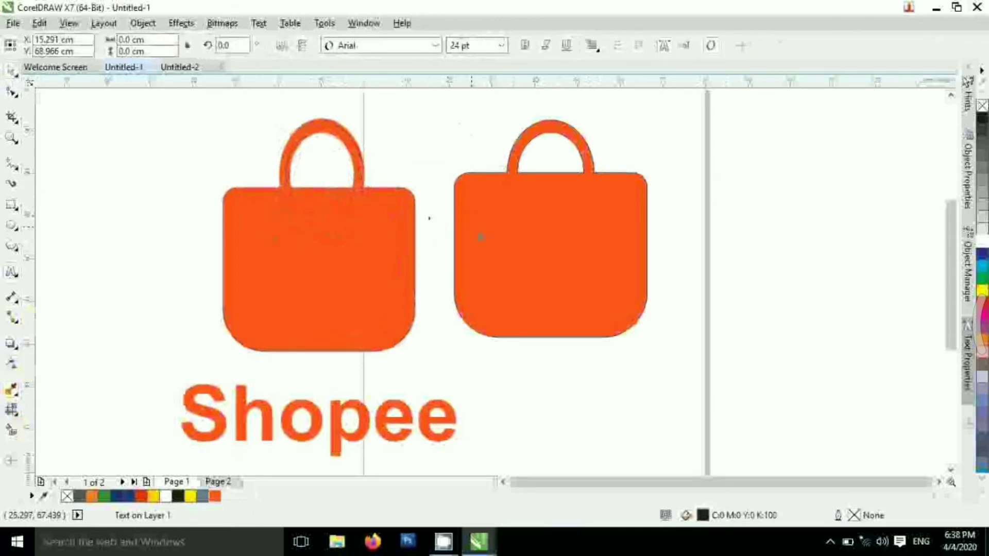
pyautogui.click(13, 71)
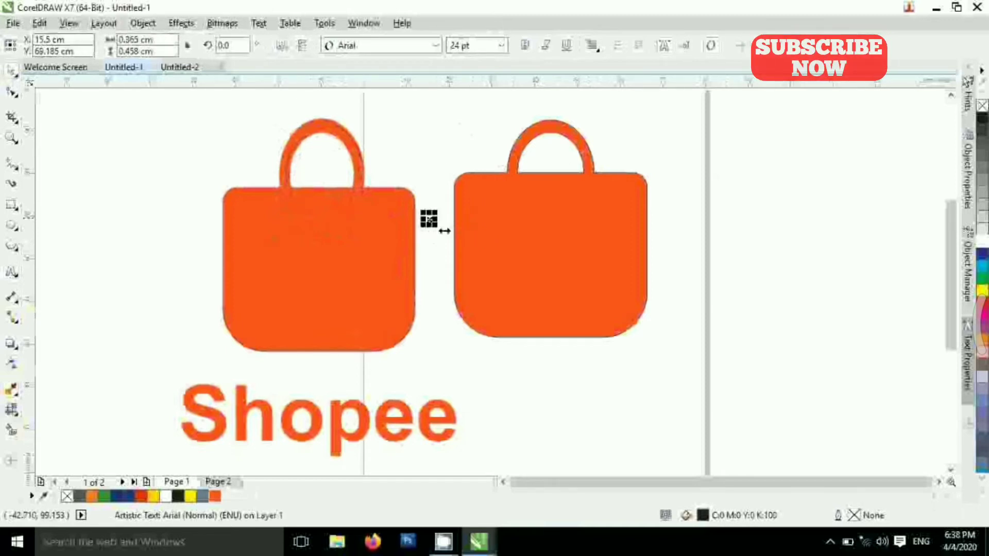
# - Enlarge the black S proportionally to about 1,635 pt, roughly 25 cm wide and 31 cm high
pyautogui.moveTo(434, 230); pyautogui.dragTo(561, 386)
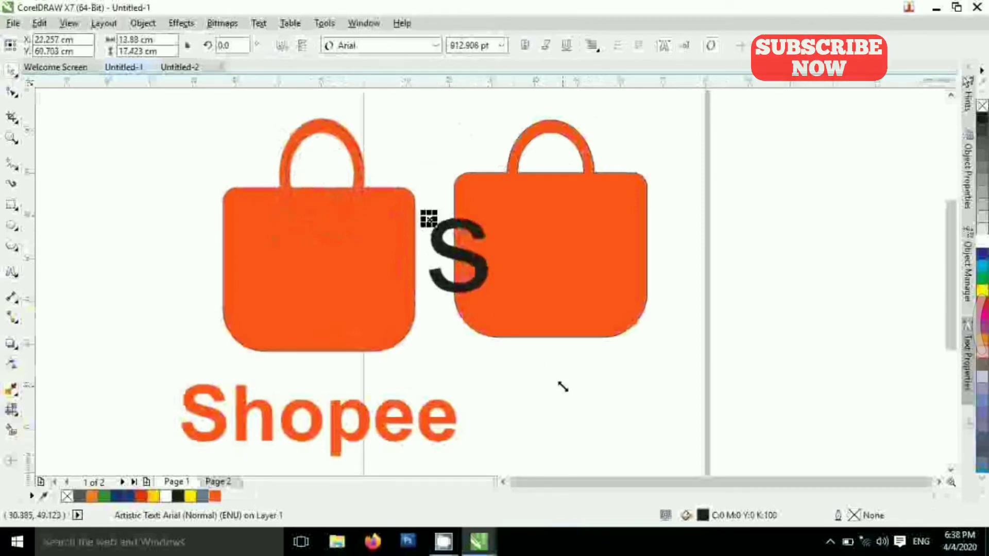
pyautogui.click(563, 357)
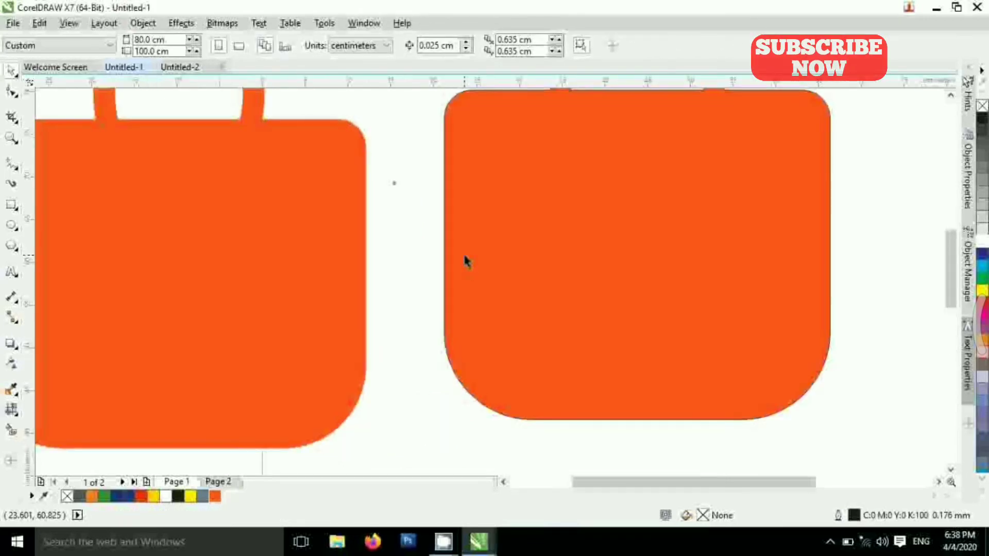
pyautogui.scroll(-5, 465, 262)
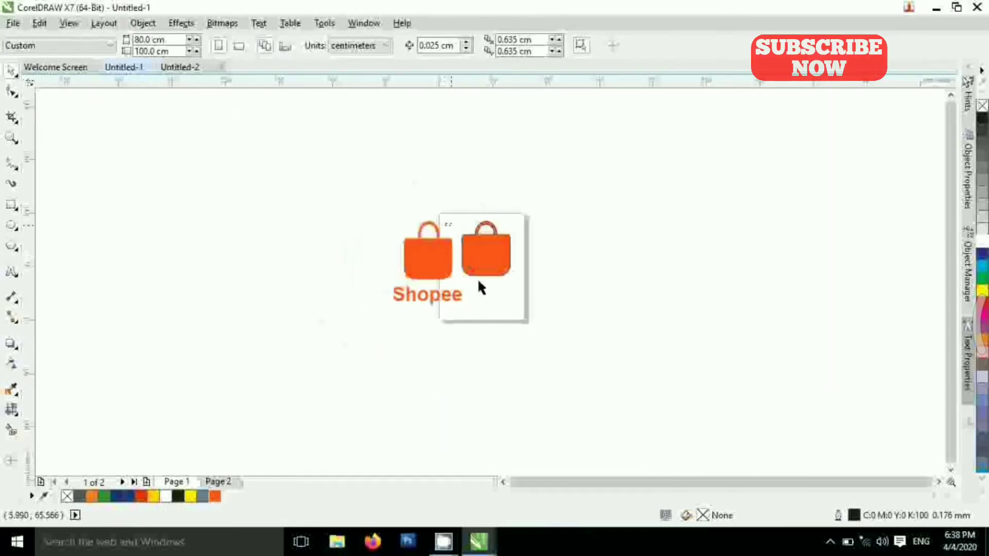
pyautogui.moveTo(445, 223); pyautogui.dragTo(478, 279)
pyautogui.scroll(2, 467, 253)
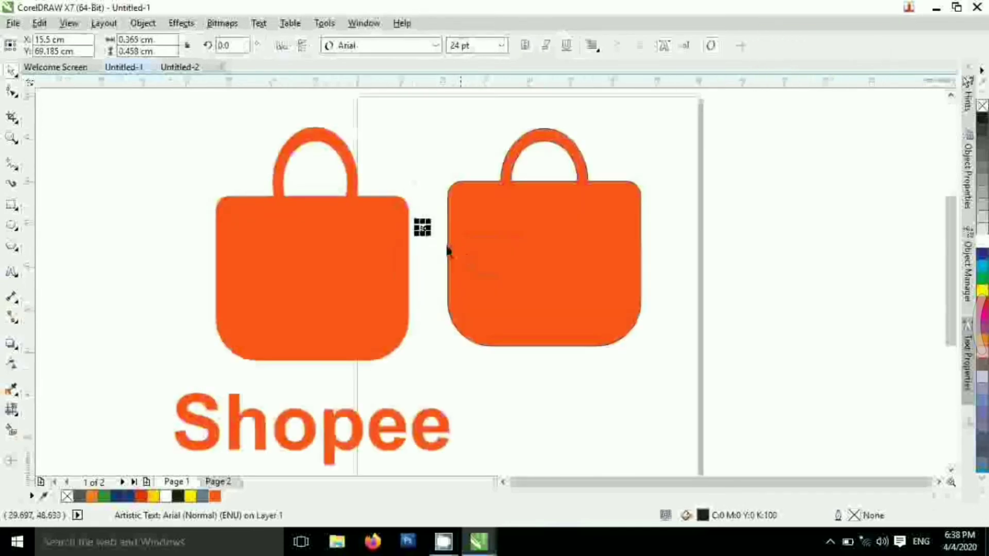
pyautogui.scroll(2, 448, 251)
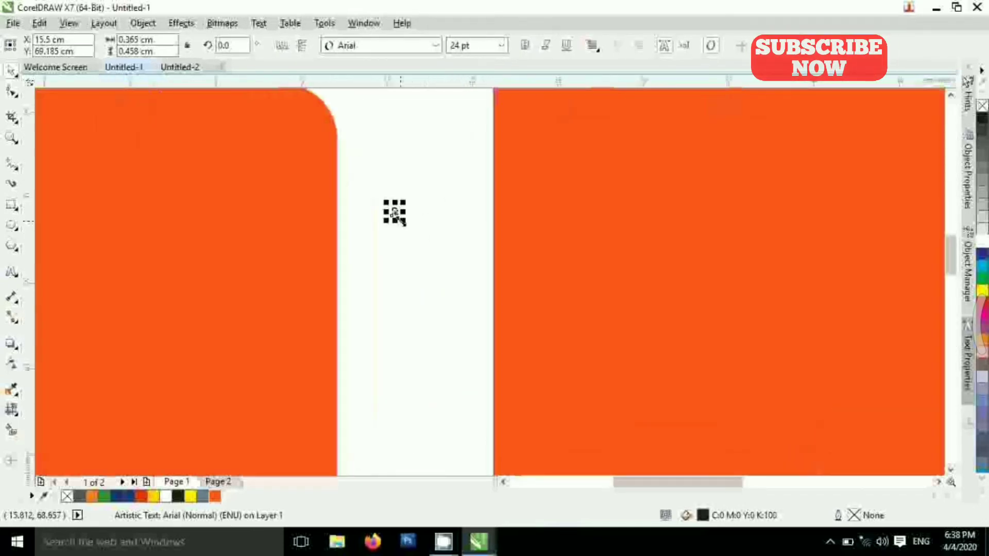
pyautogui.moveTo(402, 222); pyautogui.dragTo(551, 319)
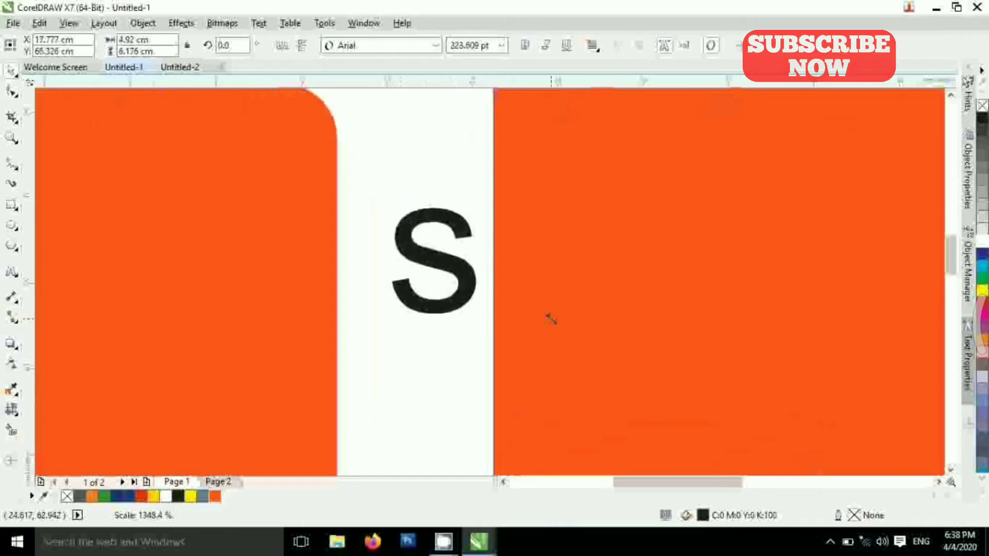
pyautogui.scroll(-5, 553, 325)
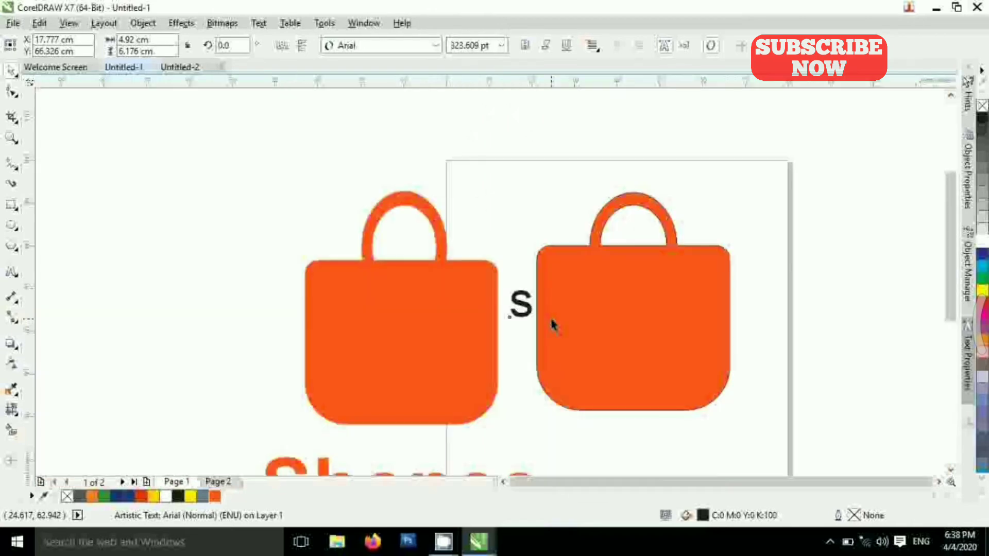
pyautogui.moveTo(546, 323); pyautogui.dragTo(614, 375)
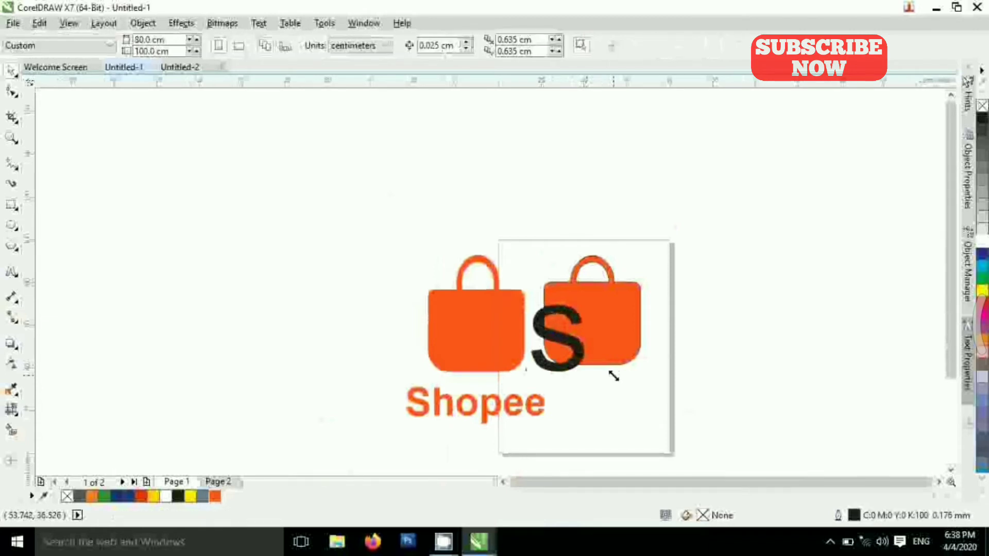
pyautogui.scroll(2, 610, 364)
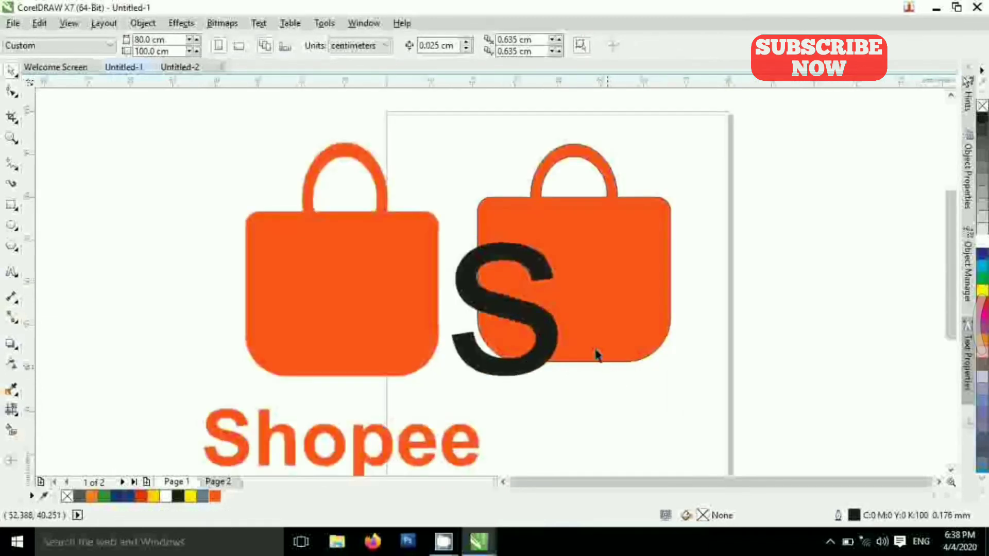
# - Move the S onto the body of the welded orange bag and centre the two horizontally on each other
pyautogui.click(532, 272)
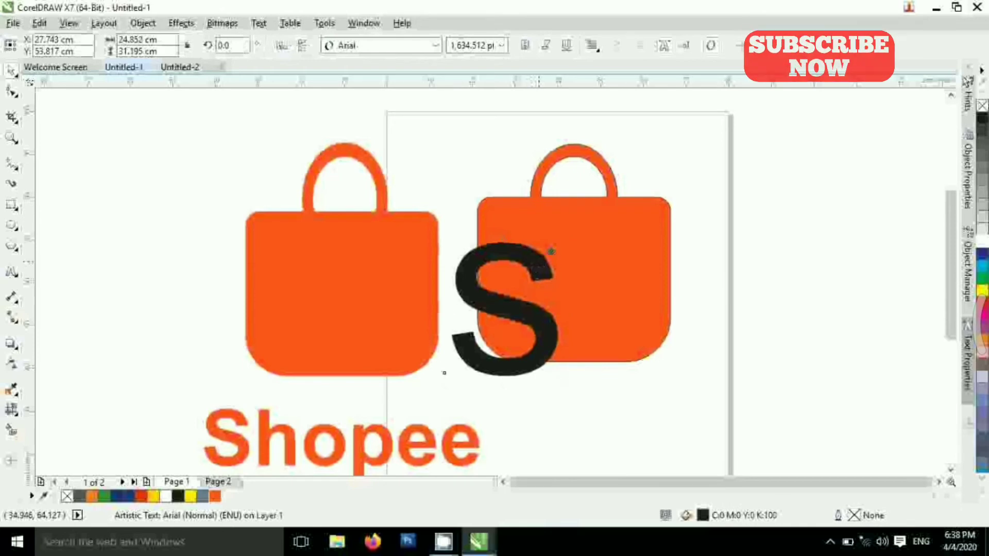
pyautogui.moveTo(559, 269); pyautogui.dragTo(584, 240)
pyautogui.keyDown('shift'); pyautogui.click(624, 250); pyautogui.keyUp('shift')
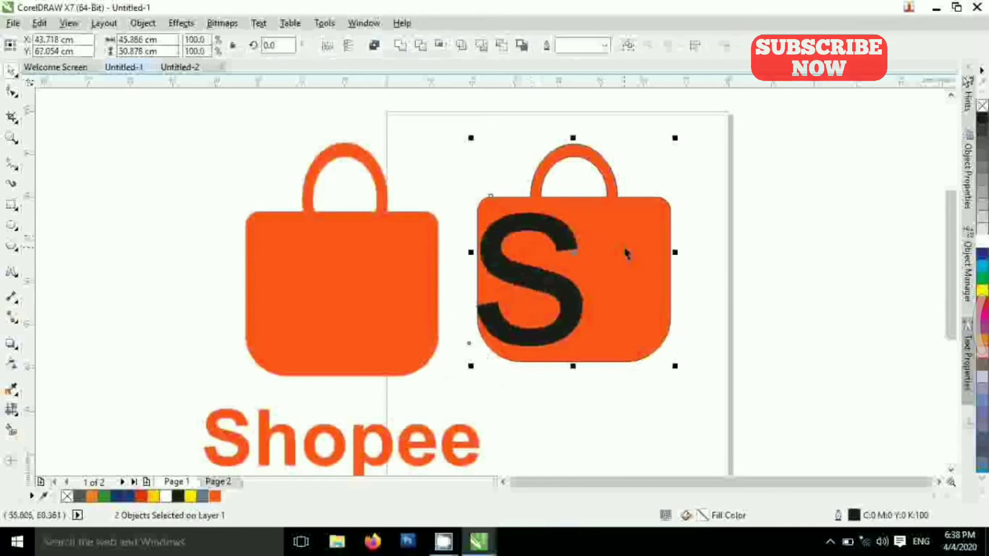
pyautogui.press('c')
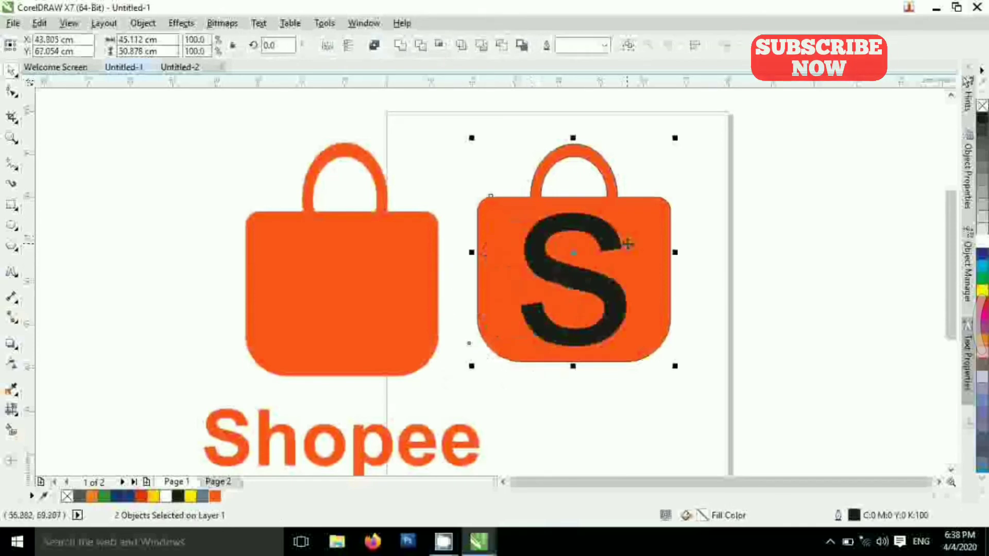
pyautogui.click(758, 256)
# - Fill the S with white and remove the outline from the orange bag behind it
pyautogui.click(602, 235)
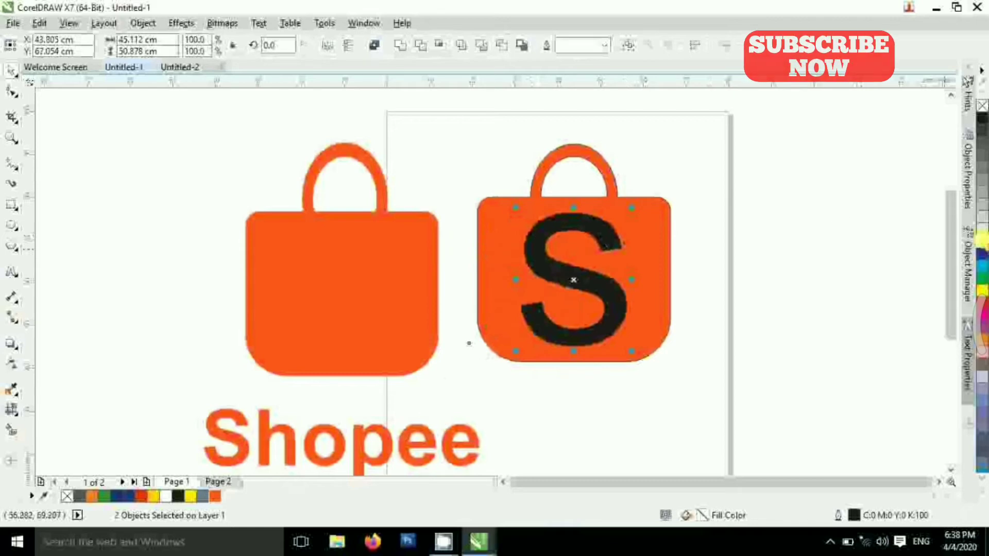
pyautogui.click(982, 235)
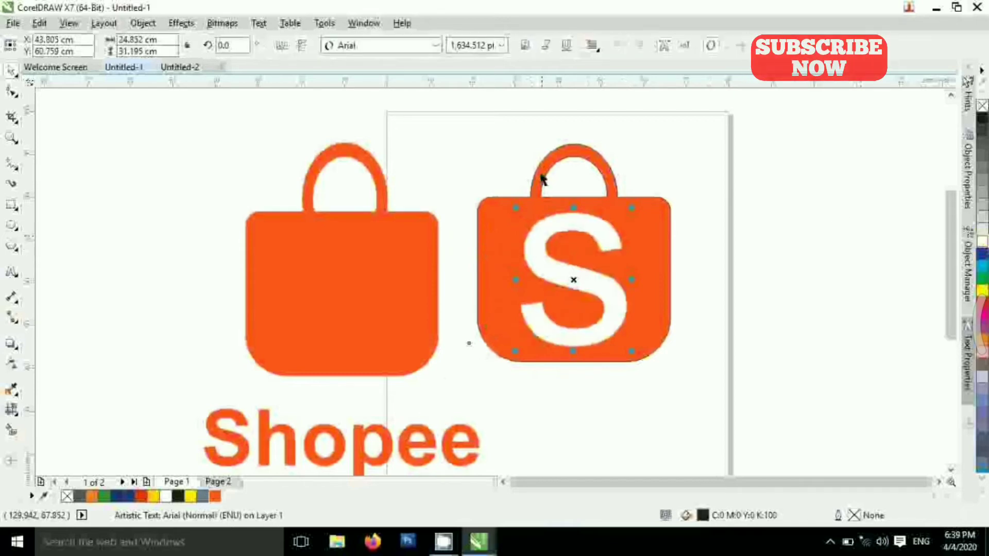
pyautogui.click(548, 165)
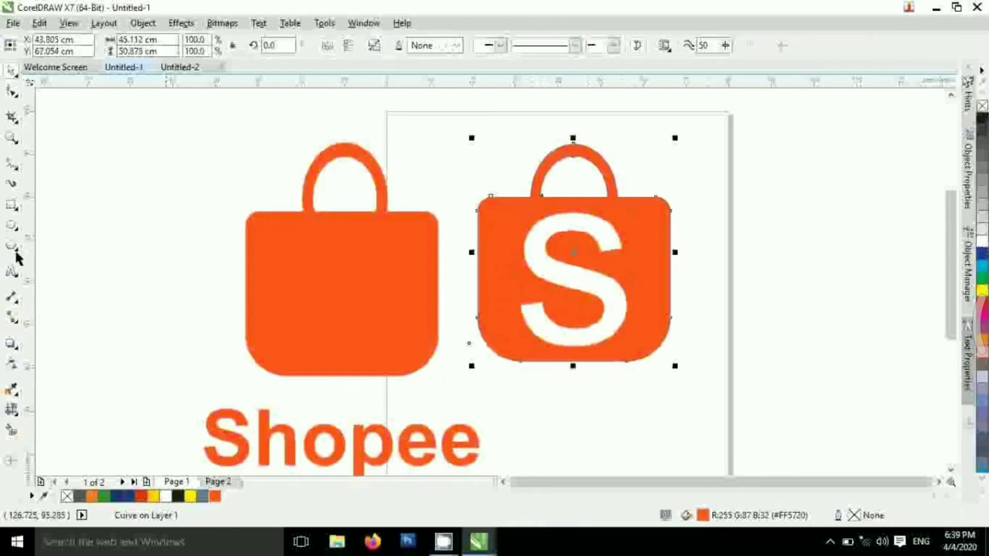
pyautogui.click(12, 271)
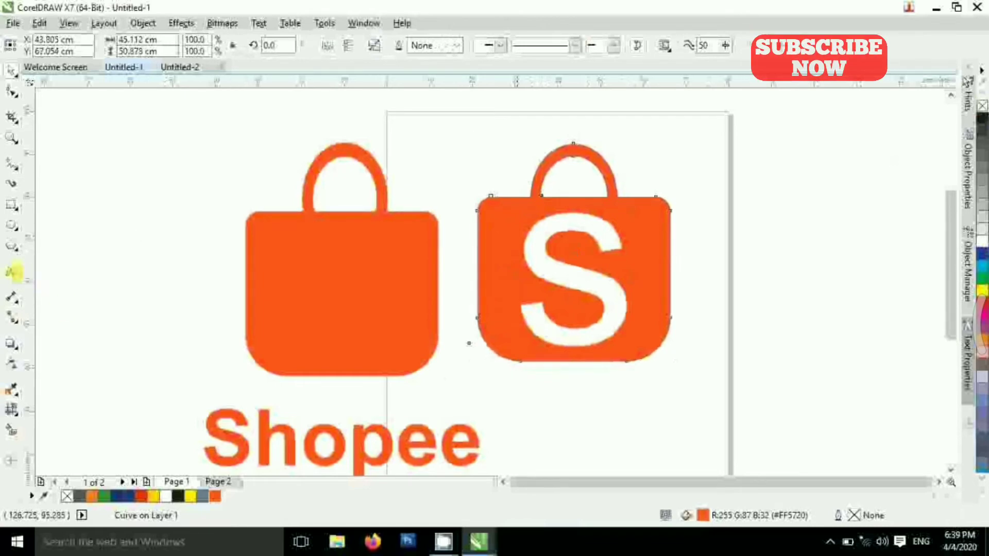
pyautogui.click(534, 402)
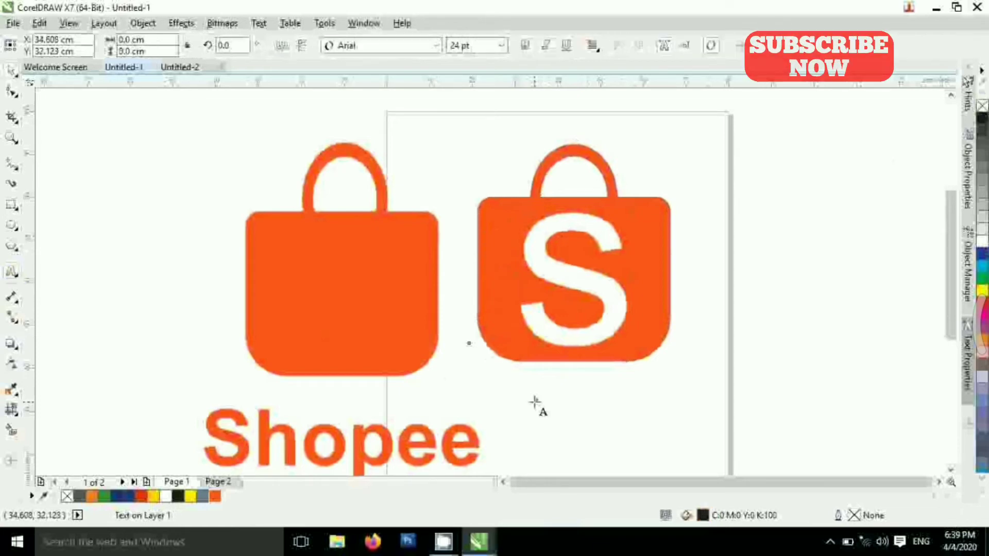
pyautogui.write('s')
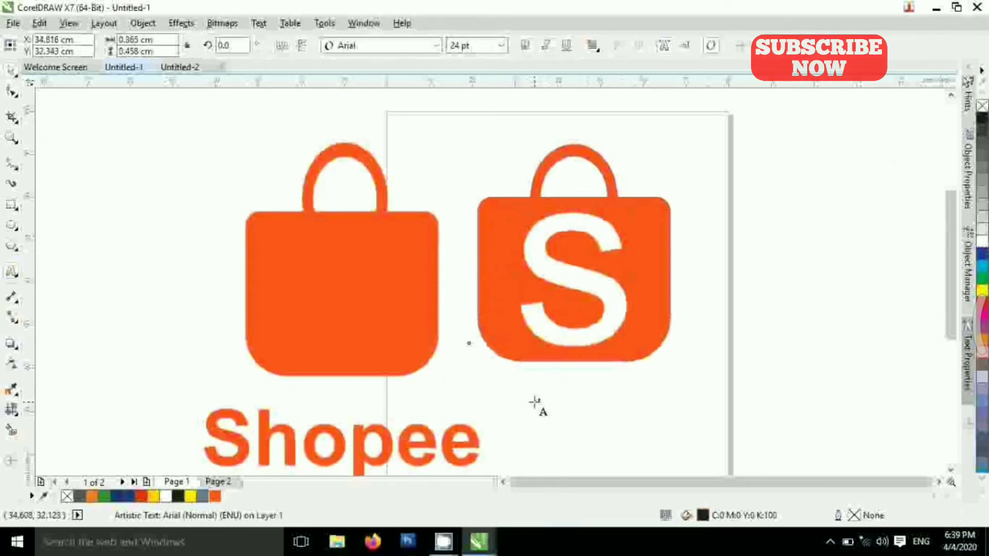
pyautogui.write('hOPEE')
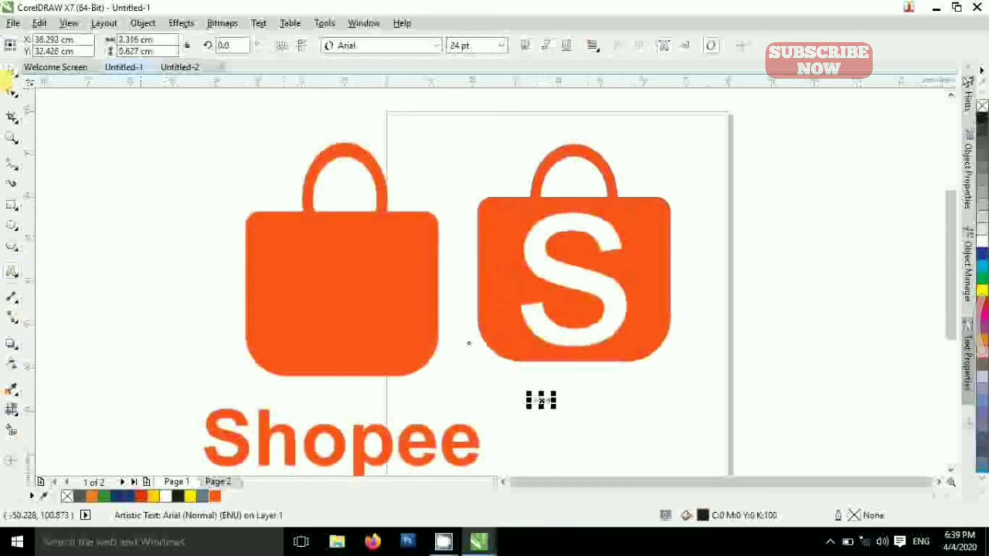
pyautogui.click(11, 71)
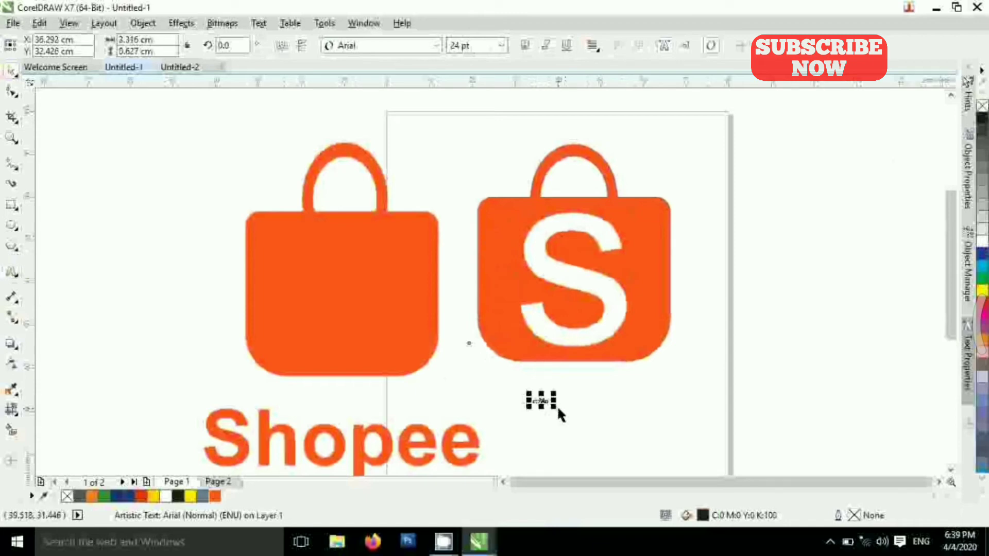
pyautogui.moveTo(555, 406); pyautogui.dragTo(629, 424)
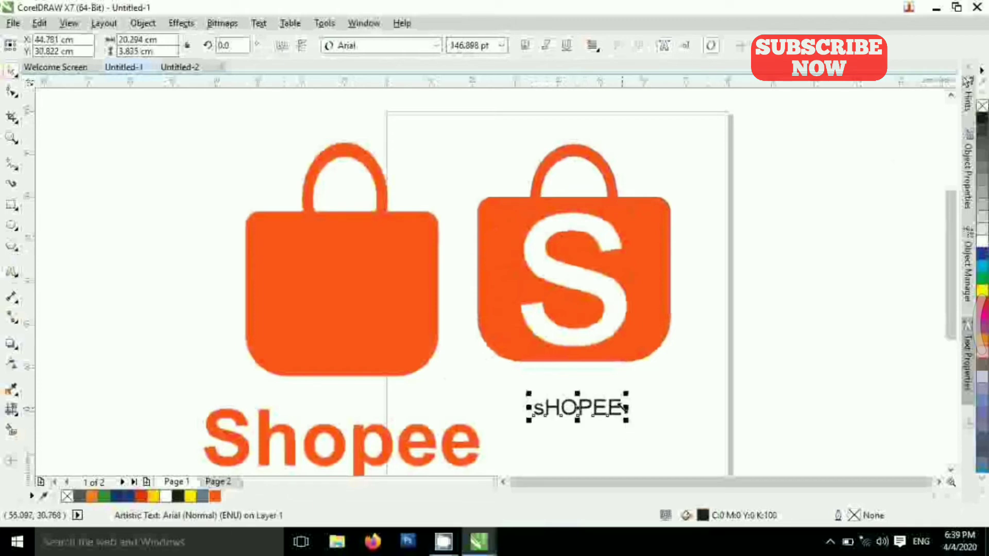
pyautogui.press('Delete')
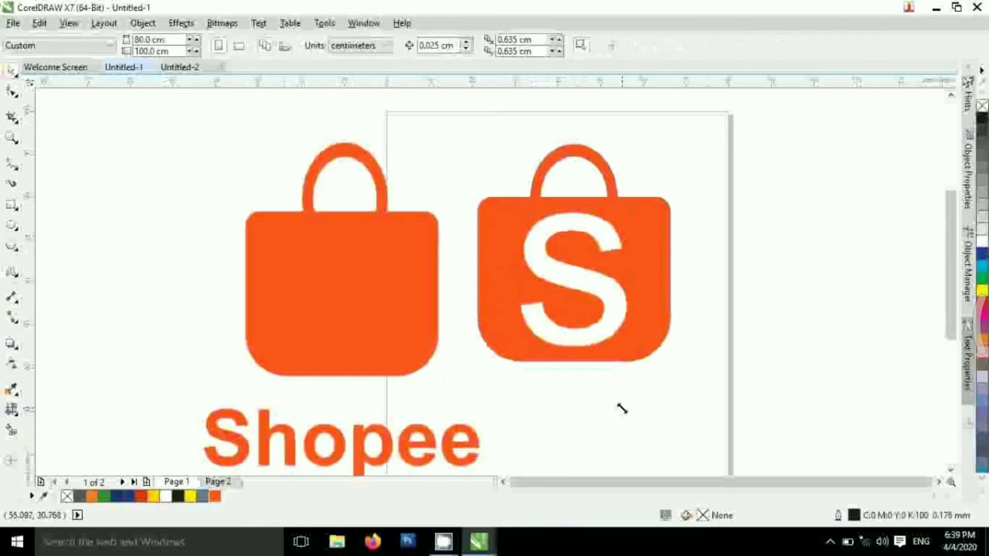
pyautogui.hotkey('shift', 's')
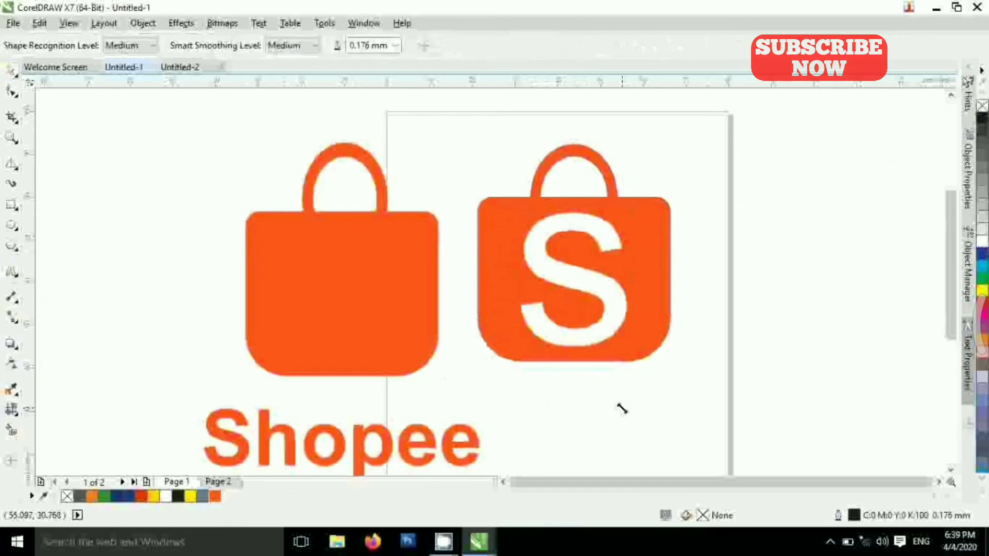
pyautogui.press('h')
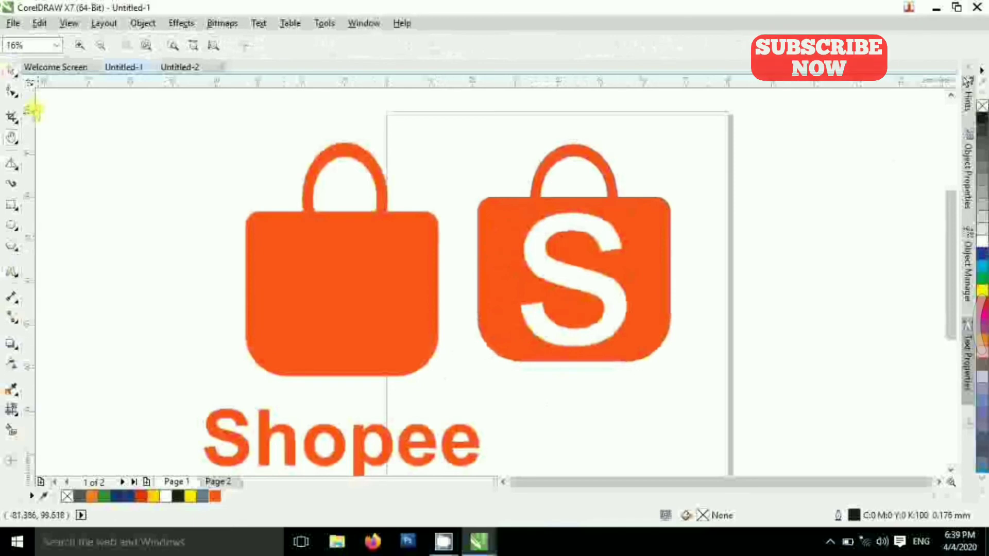
pyautogui.click(12, 70)
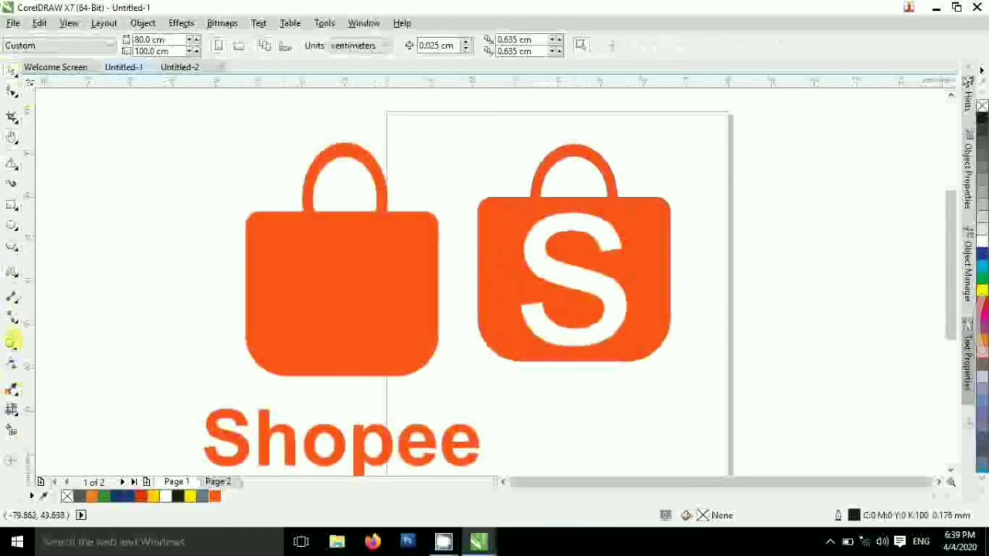
# - Add the artistic text "Shopee" in Arial below the new bag and enlarge it proportionally to about 1,915% of its size
pyautogui.click(11, 272)
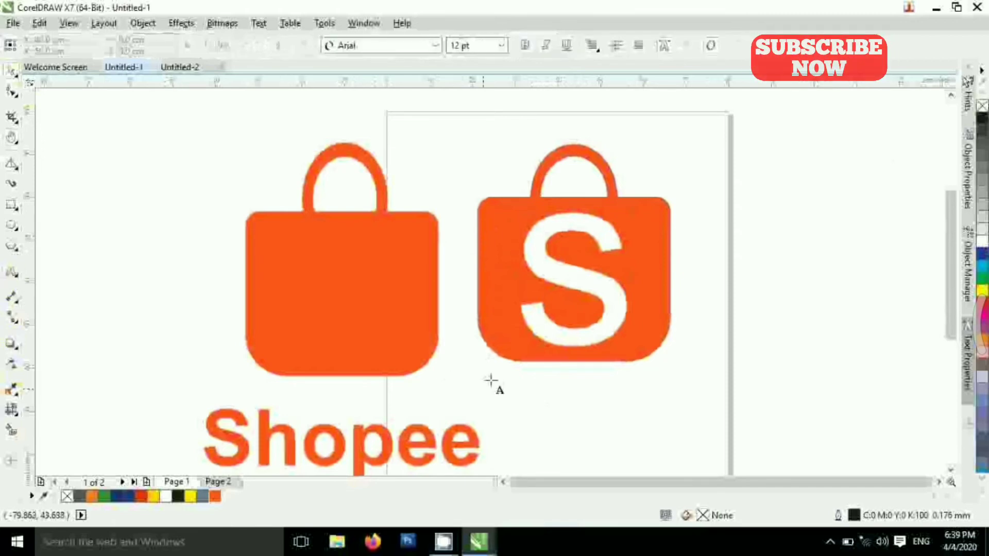
pyautogui.click(527, 388)
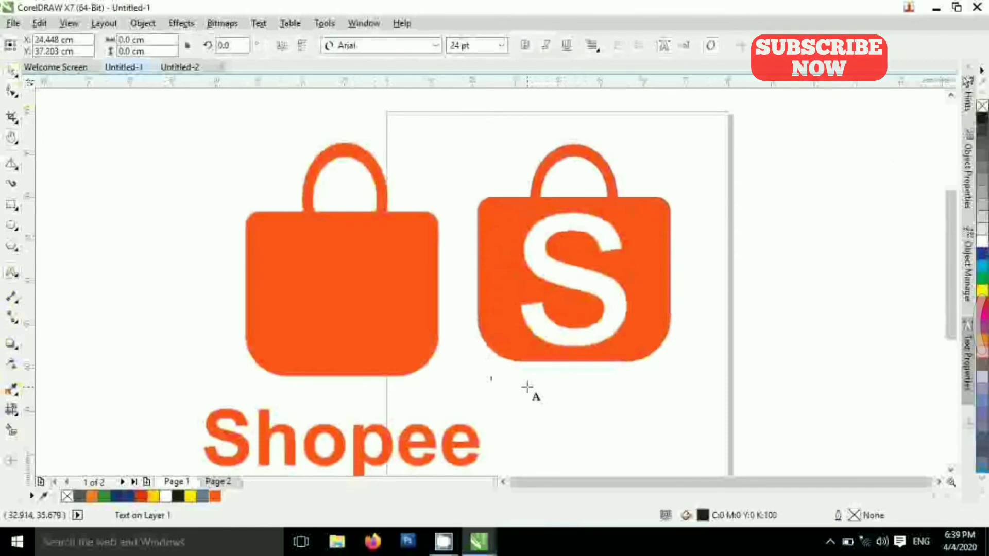
pyautogui.write('Sh')
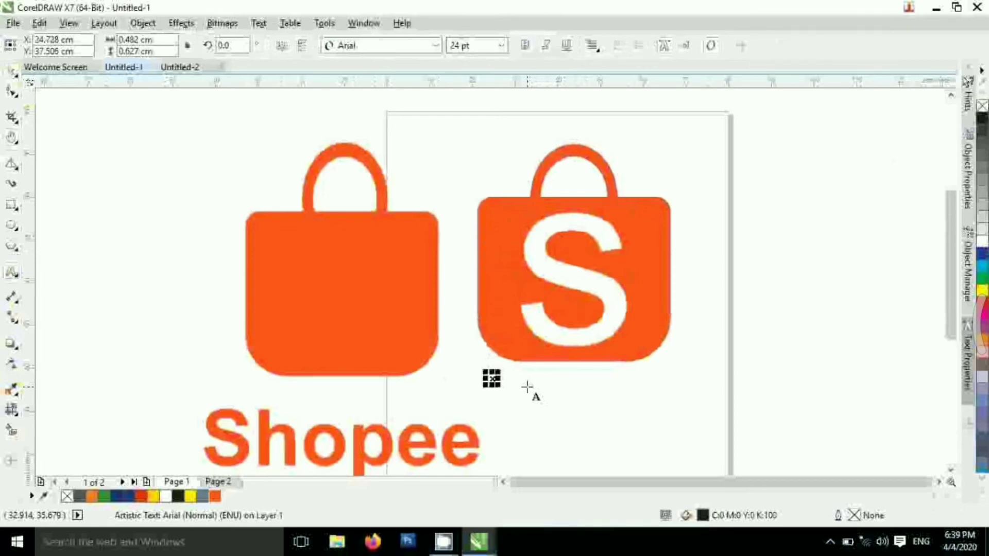
pyautogui.write('op')
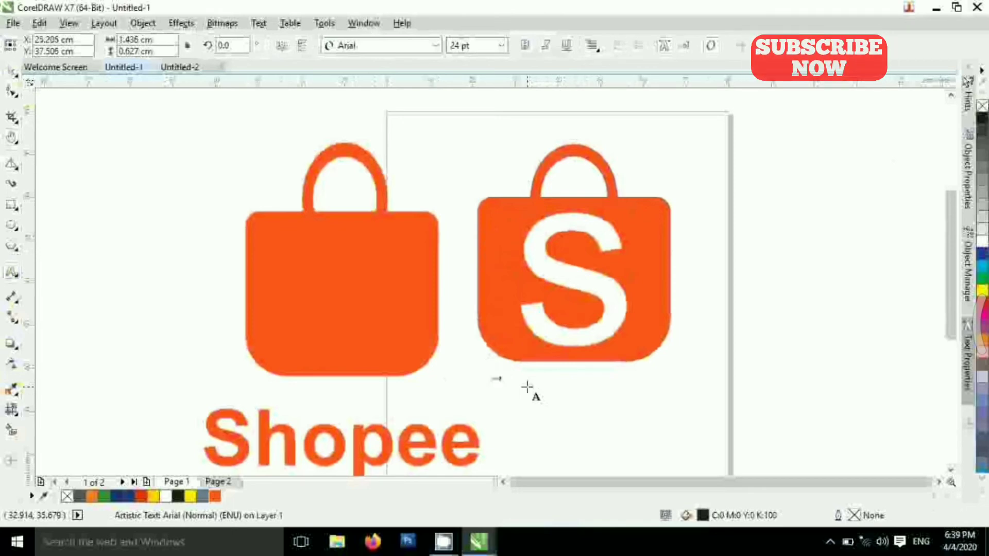
pyautogui.write('ee')
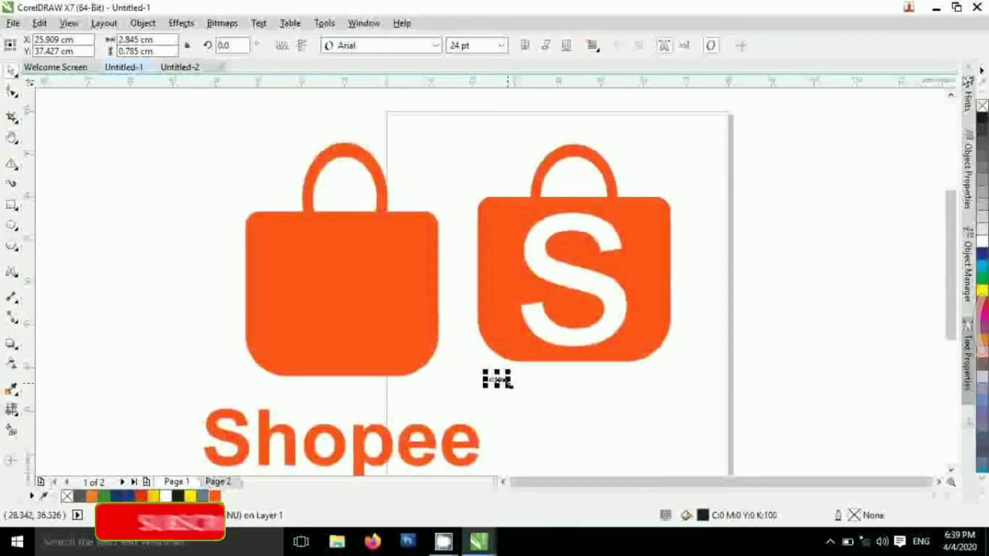
pyautogui.moveTo(509, 384); pyautogui.dragTo(728, 456)
pyautogui.click(713, 441)
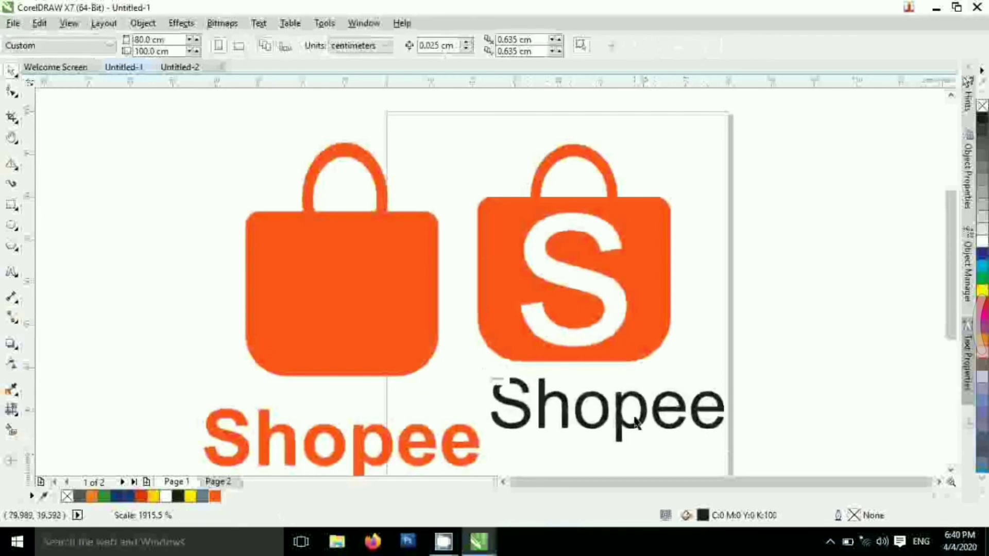
# - Discard the oversized version of the wordmark and enlarge the 24 pt "Shopee" text proportionally to about 203 pt, roughly 24 cm wide
pyautogui.press('Delete')
pyautogui.scroll(-3, 634, 417)
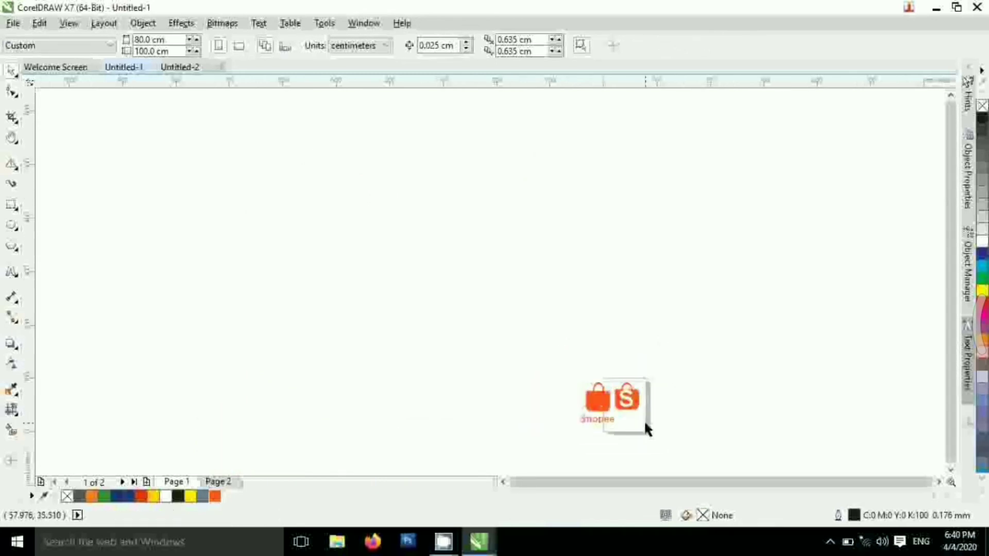
pyautogui.scroll(3, 645, 424)
pyautogui.scroll(4, 430, 337)
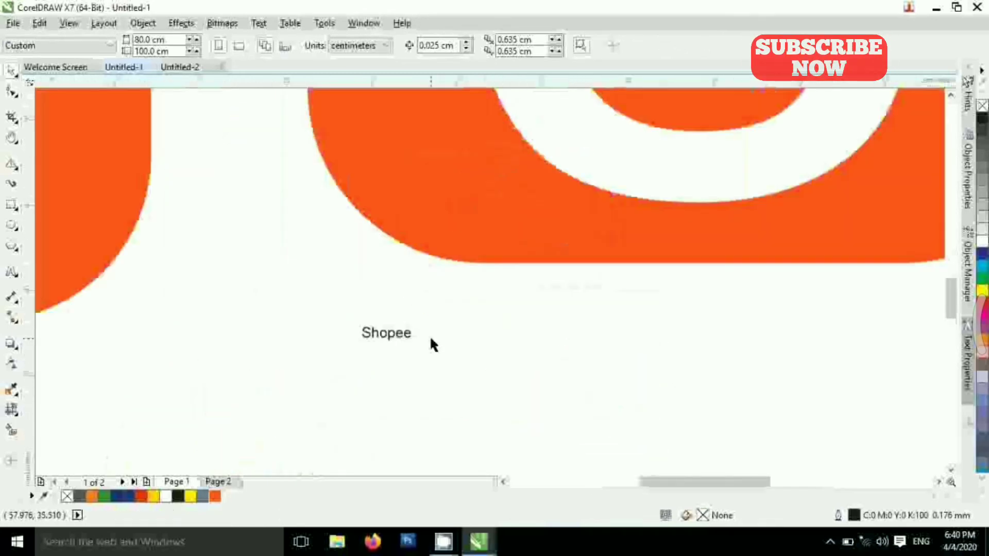
pyautogui.click(400, 340)
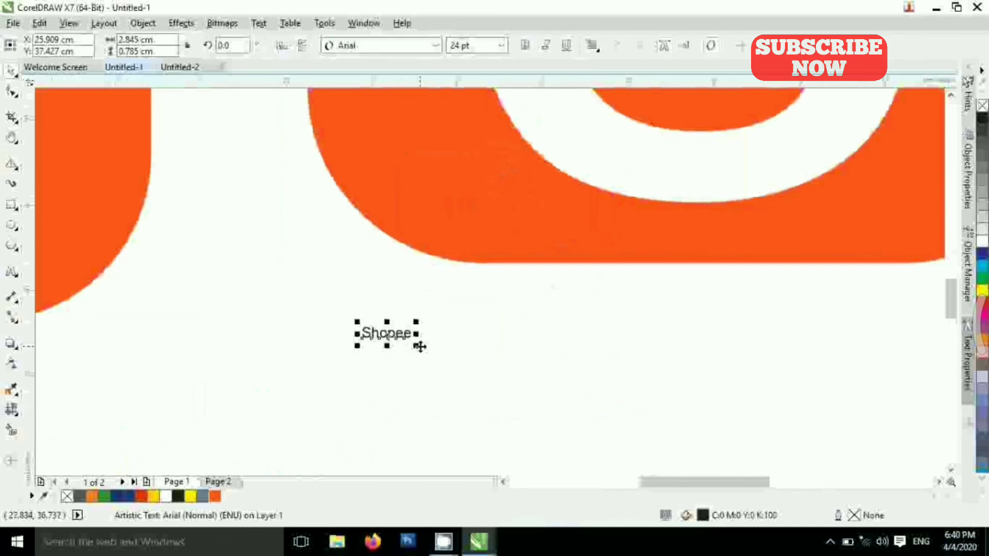
pyautogui.moveTo(419, 347); pyautogui.dragTo(783, 457)
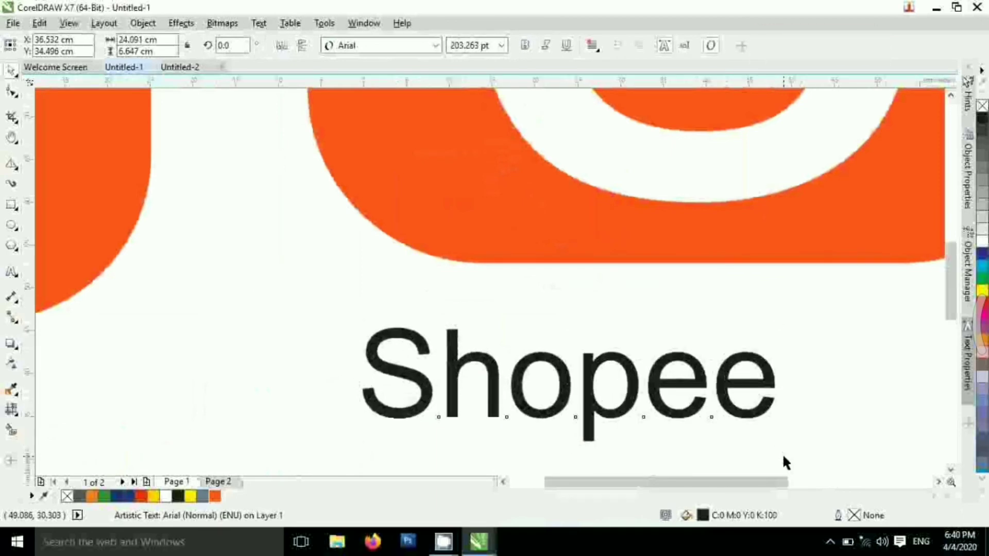
# - Enlarge the Shopee text below the new bag proportionally to about 331 pt, roughly 39 cm wide, and fill it with orange #FF5720
pyautogui.scroll(-3, 784, 461)
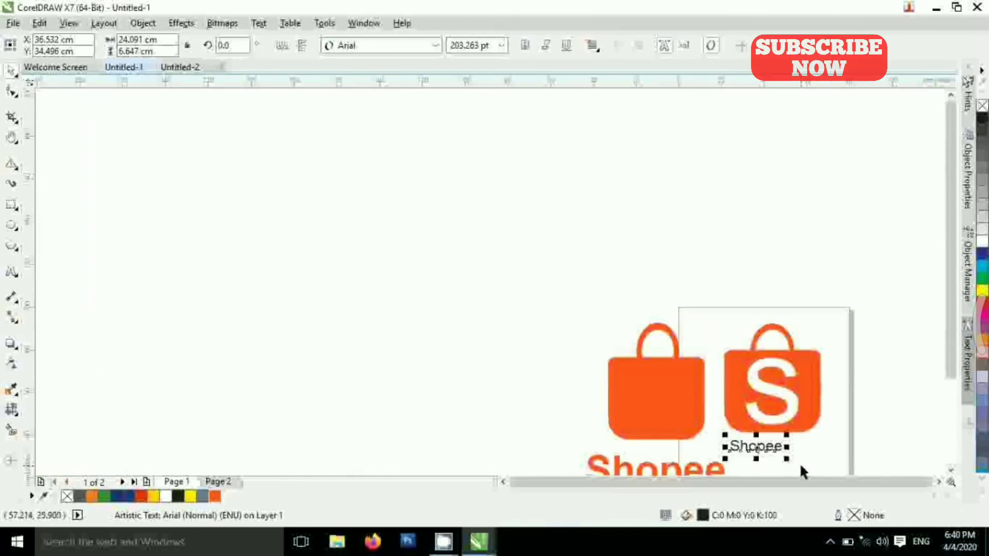
pyautogui.scroll(2, 798, 451)
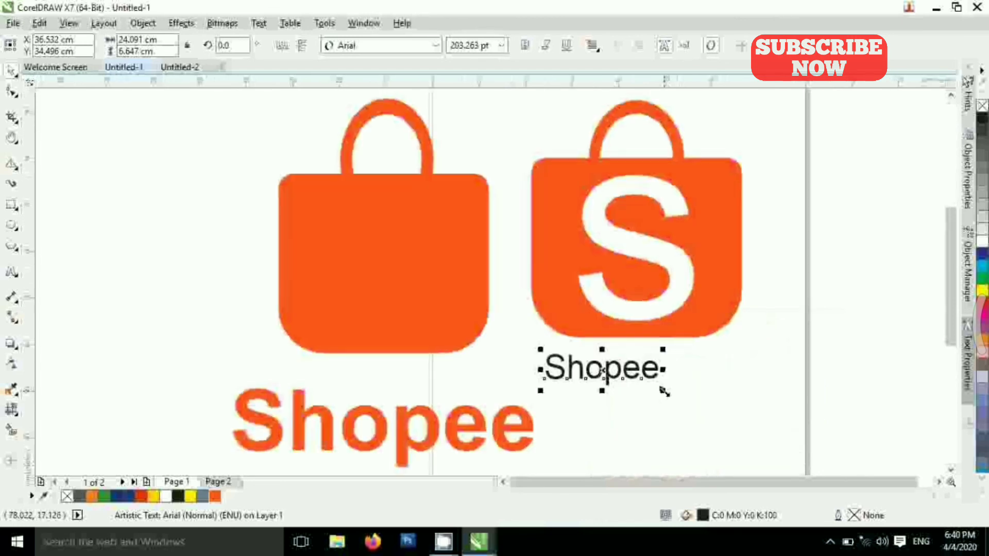
pyautogui.moveTo(663, 391); pyautogui.dragTo(734, 440)
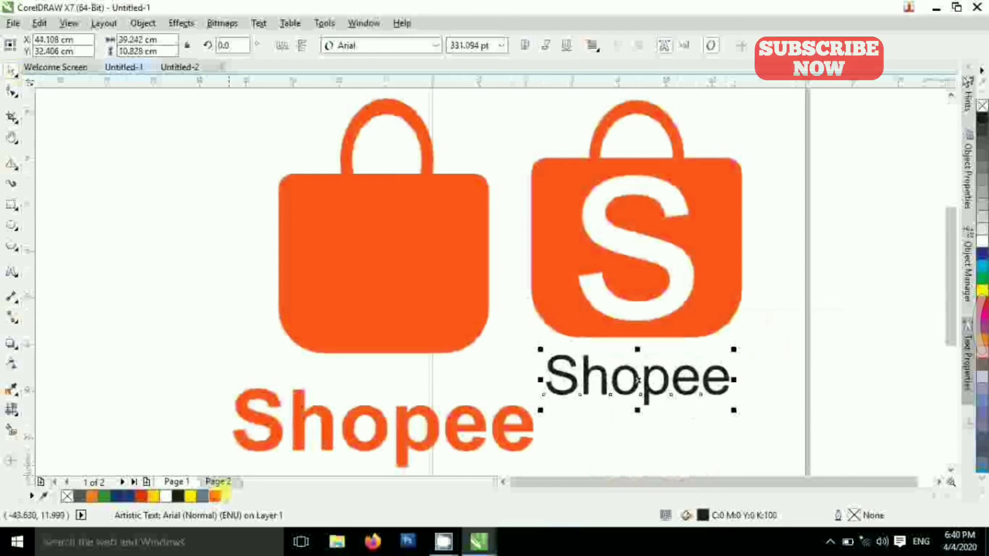
pyautogui.click(215, 496)
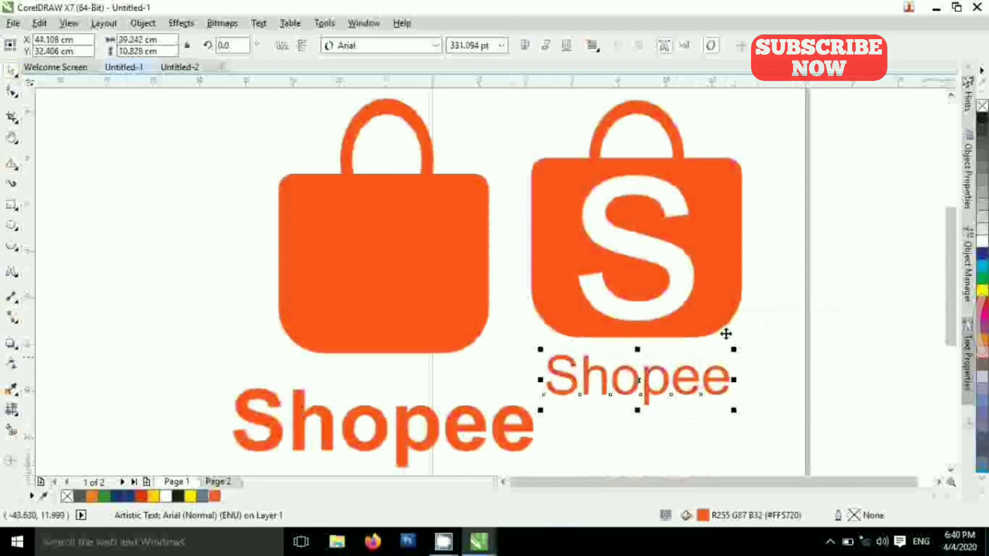
# - Group the new orange bag, the white S and the Shopee text below it into one object
pyautogui.click(717, 292)
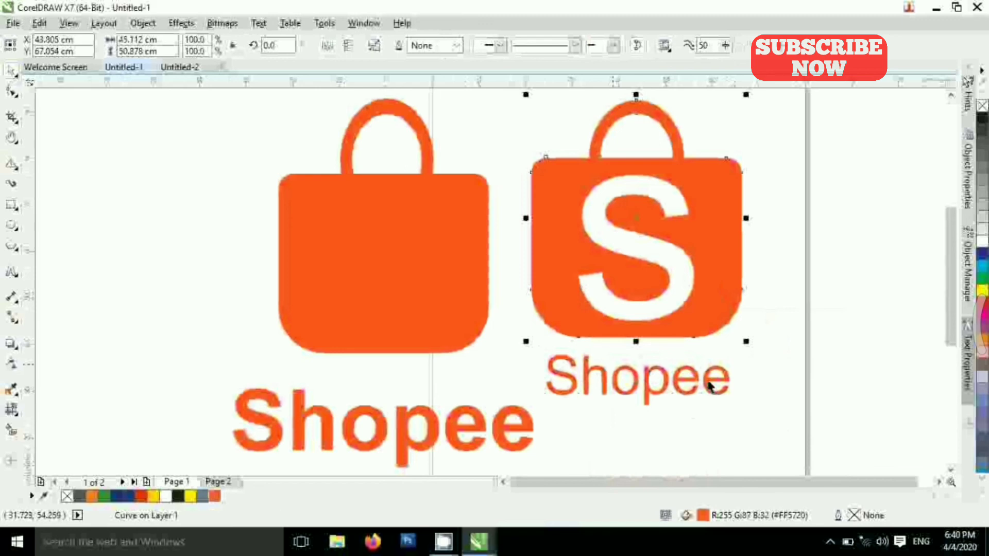
pyautogui.keyDown('shift'); pyautogui.click(676, 377); pyautogui.keyUp('shift')
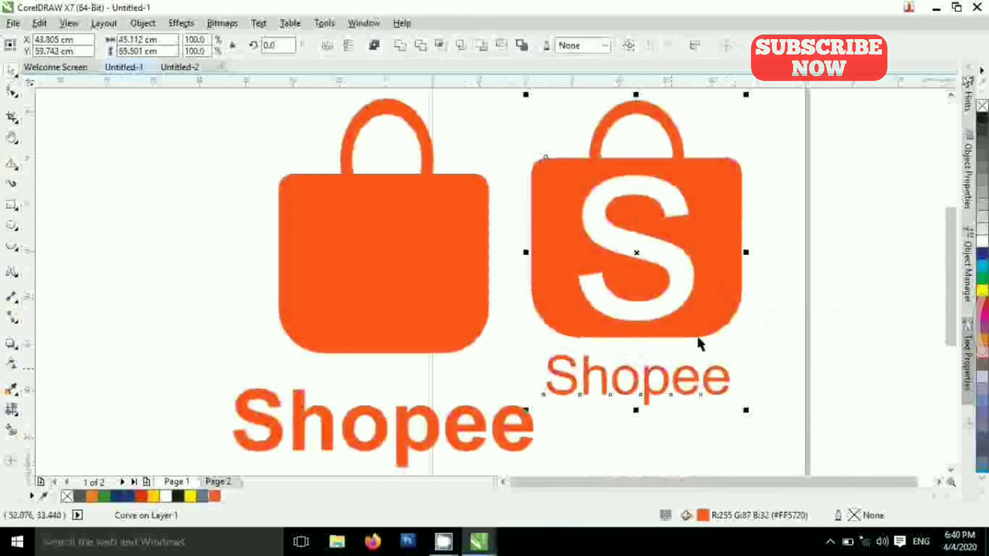
pyautogui.moveTo(680, 296); pyautogui.dragTo(760, 415)
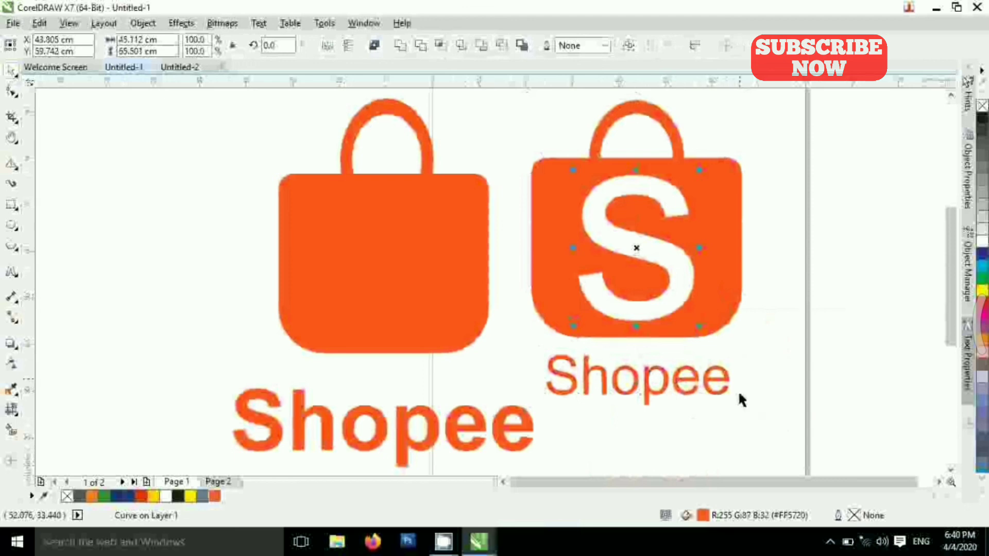
pyautogui.keyDown('shift'); pyautogui.click(724, 301); pyautogui.keyUp('shift')
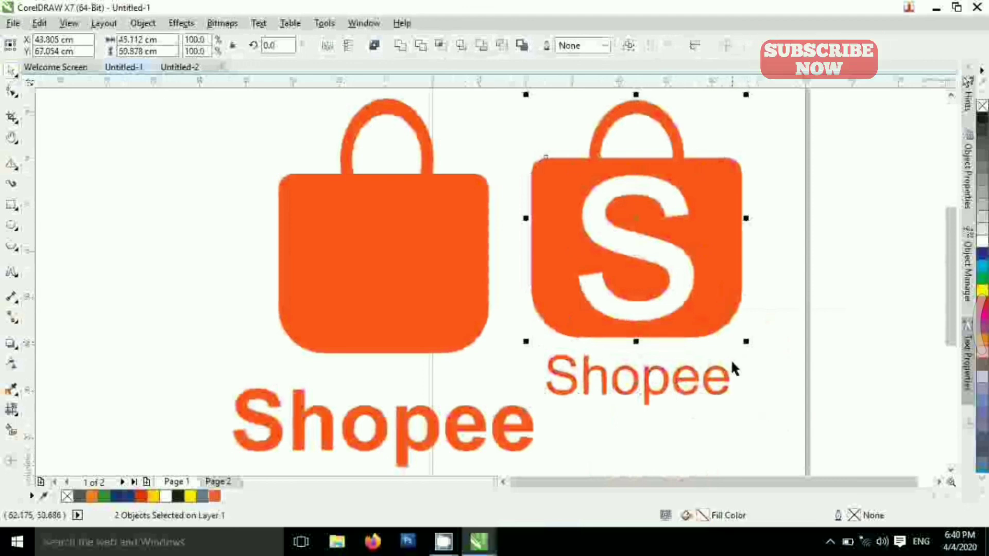
pyautogui.keyDown('shift'); pyautogui.click(728, 379); pyautogui.keyUp('shift')
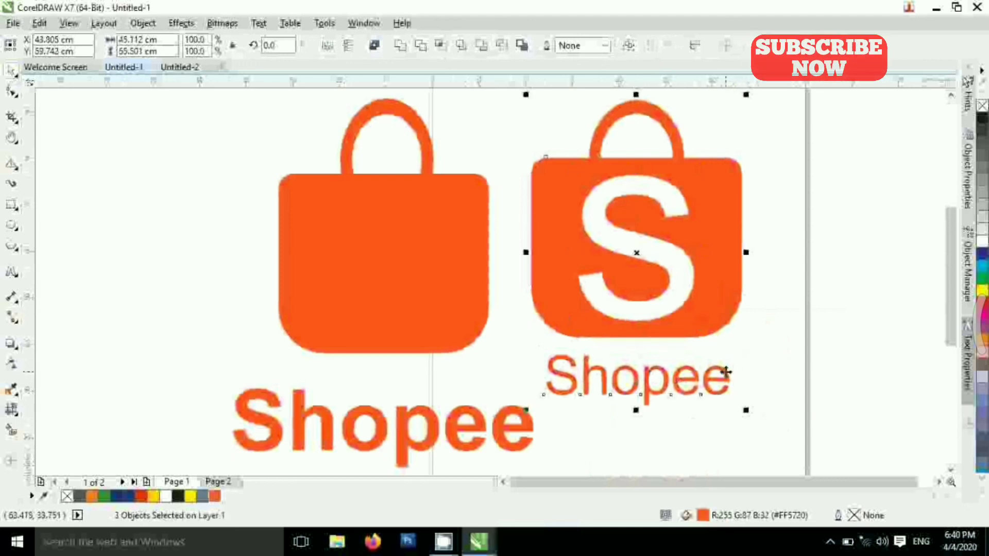
pyautogui.hotkey('ctrl', 'g')
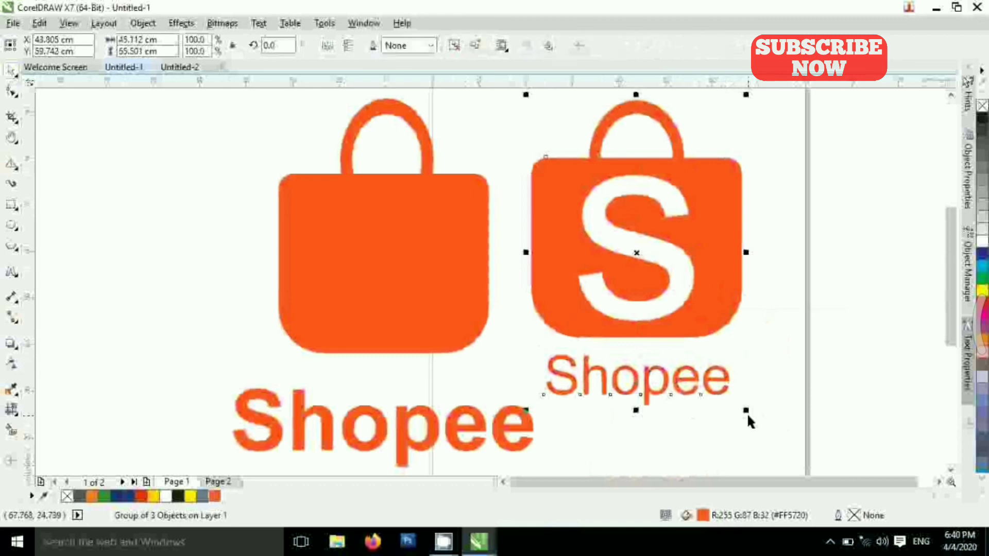
# - Enlarge the grouped logo proportionally to about 52 cm wide and 75 cm high, and select the bag and wordmark group without the S
pyautogui.moveTo(747, 412); pyautogui.dragTo(797, 458)
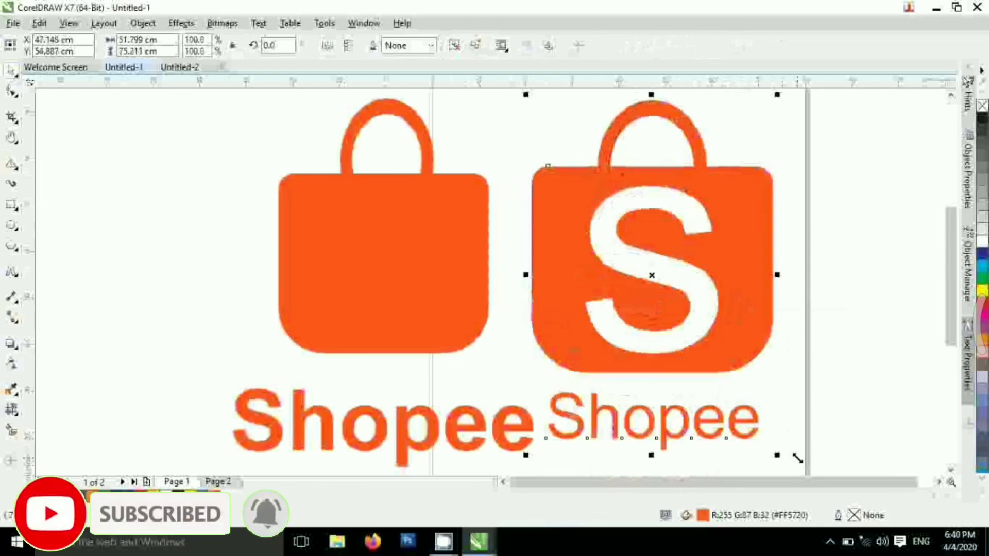
pyautogui.click(417, 282)
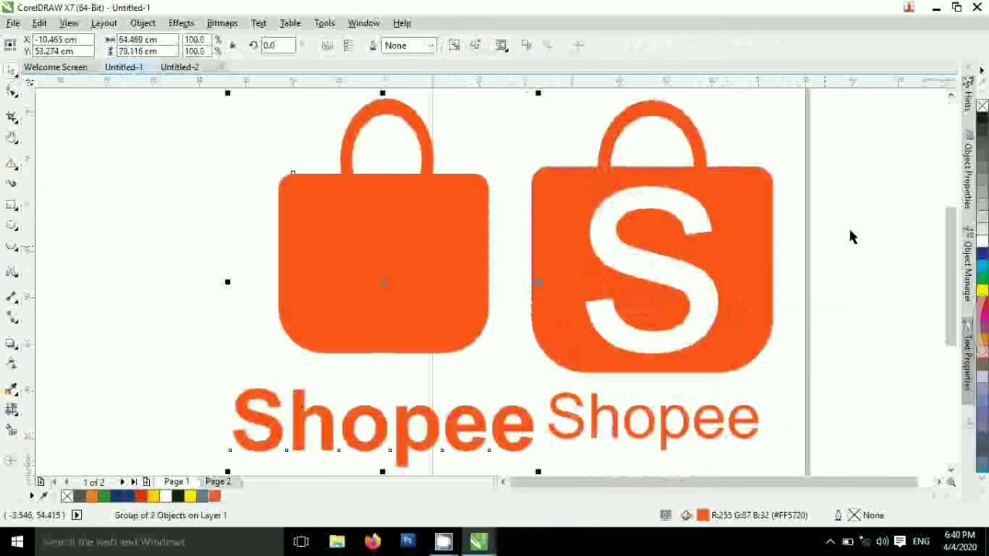